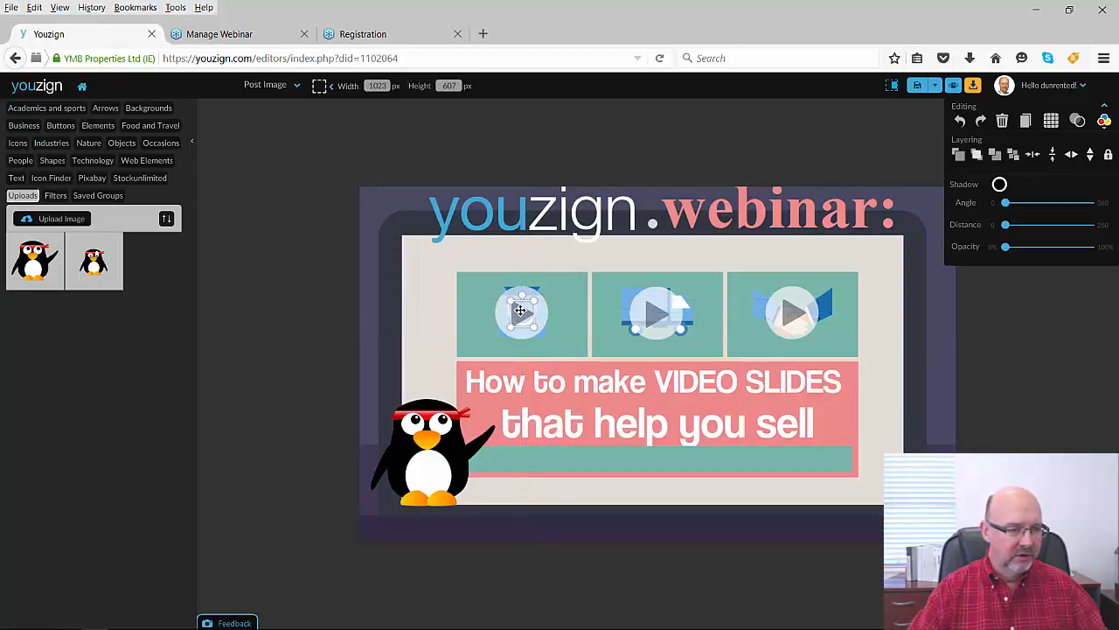
Step: Centre the "that help you sell" text vertically on the canvas
left_click(328, 274)
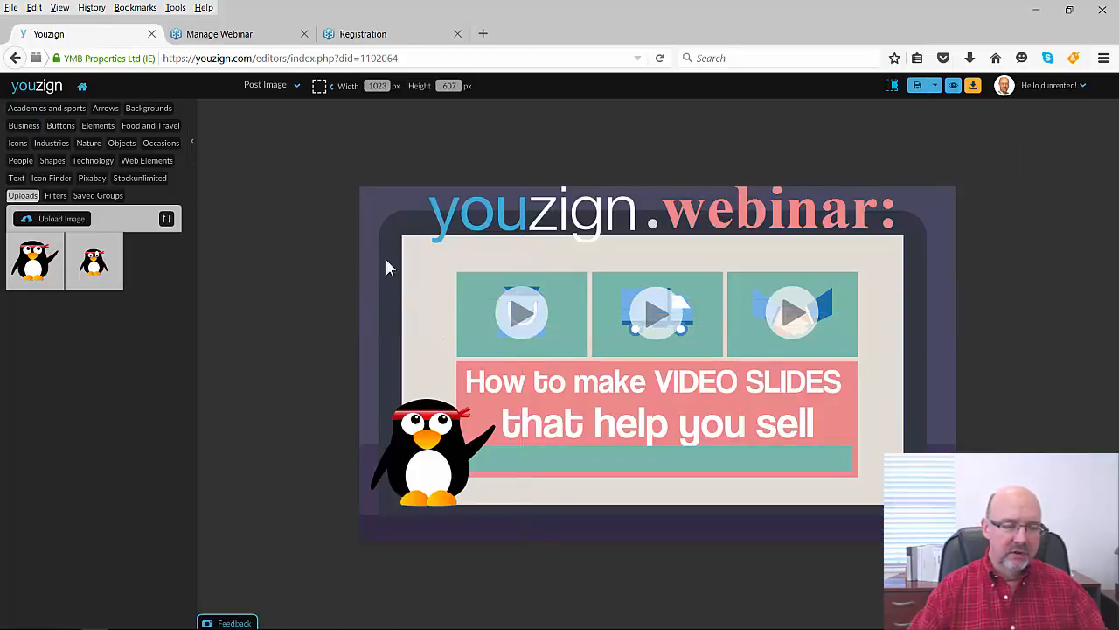
left_click(422, 442)
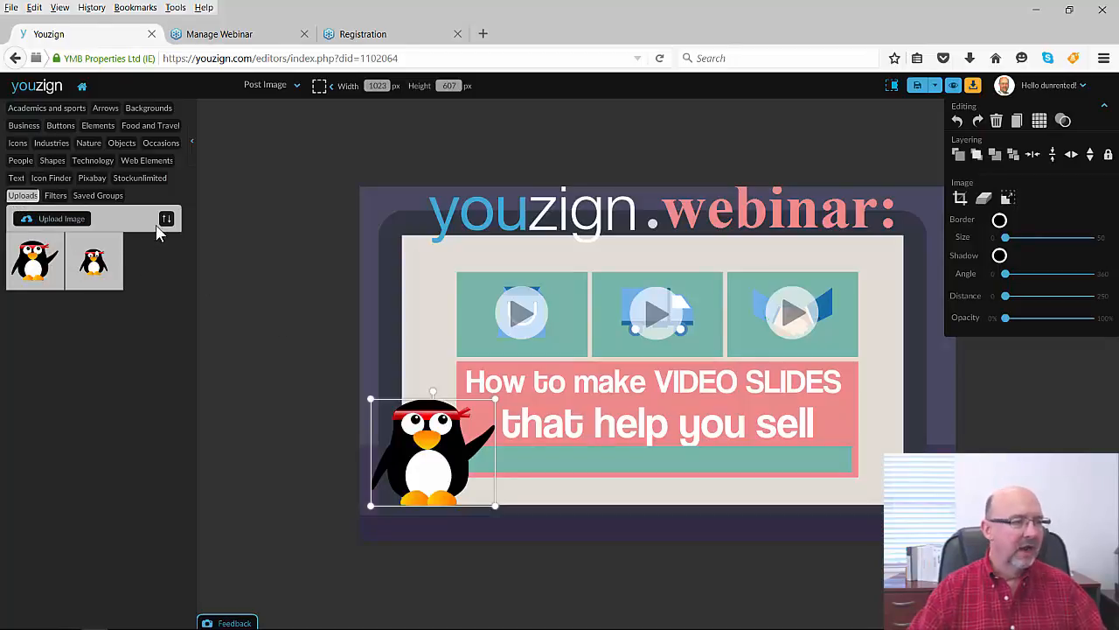
left_click(592, 421)
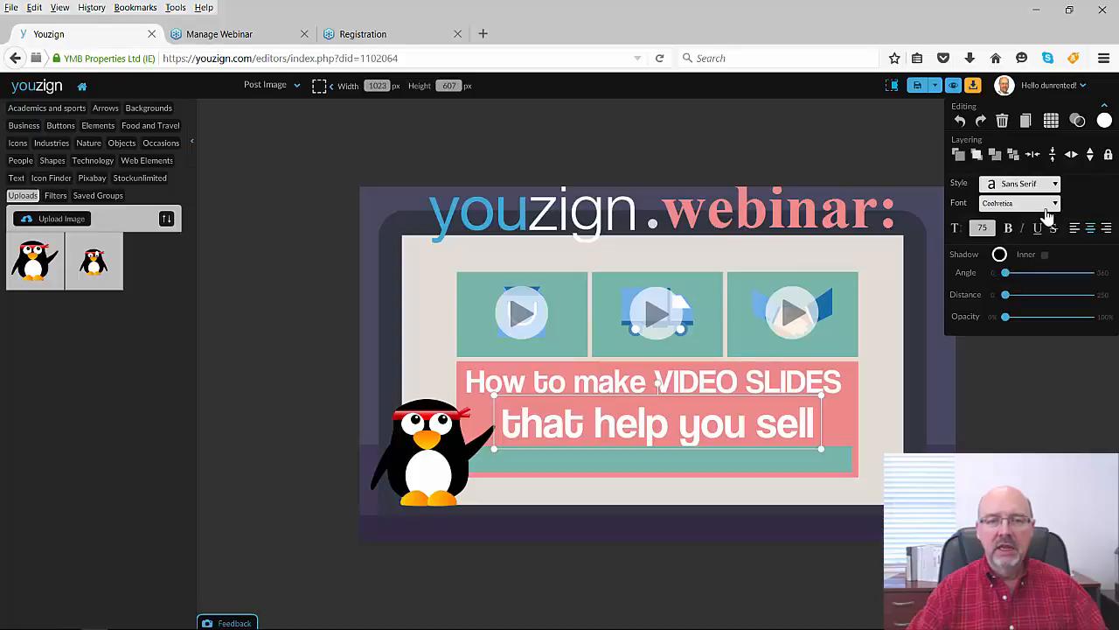
left_click(1053, 156)
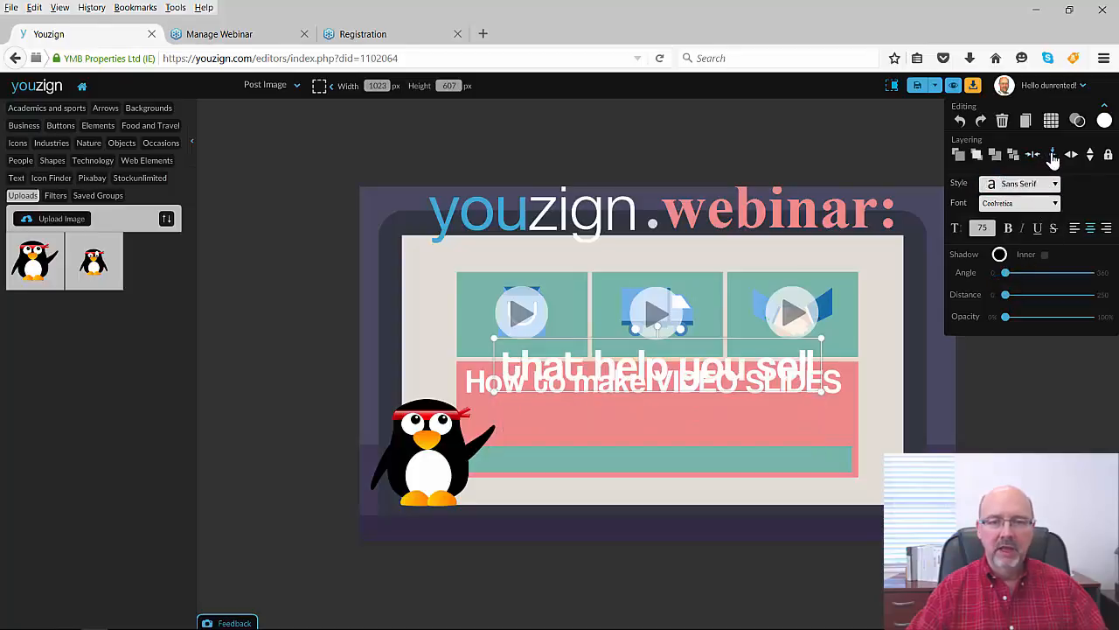
Step: Undo recent changes, delete the large penguin this restores, and move the "that help you sell" text back beneath "How to make VIDEO SLIDES"
left_click(962, 123)
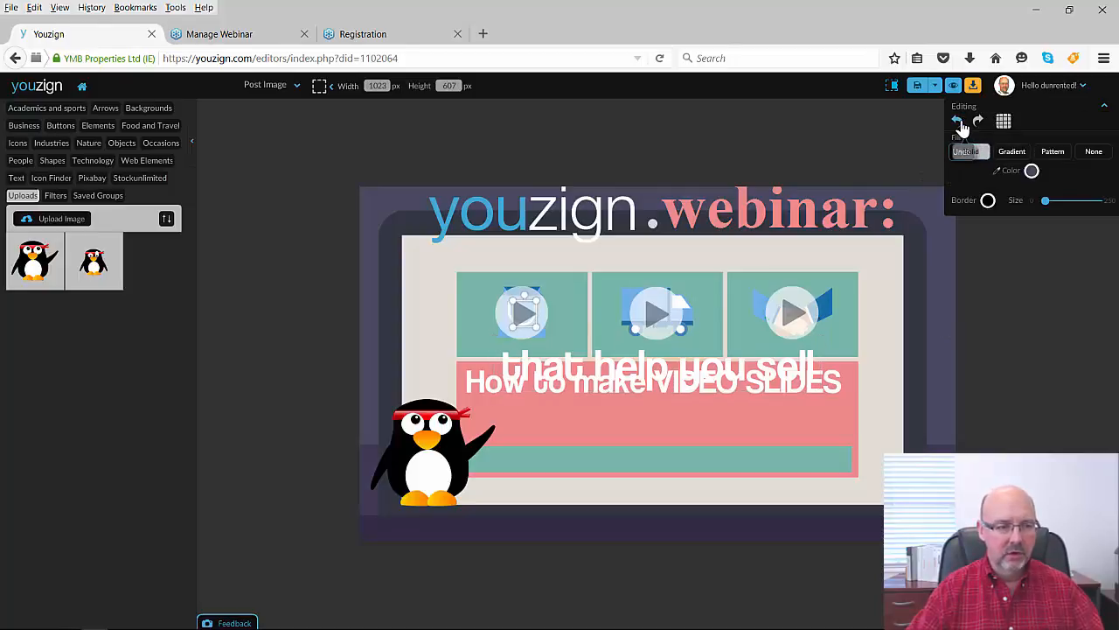
left_click(962, 122)
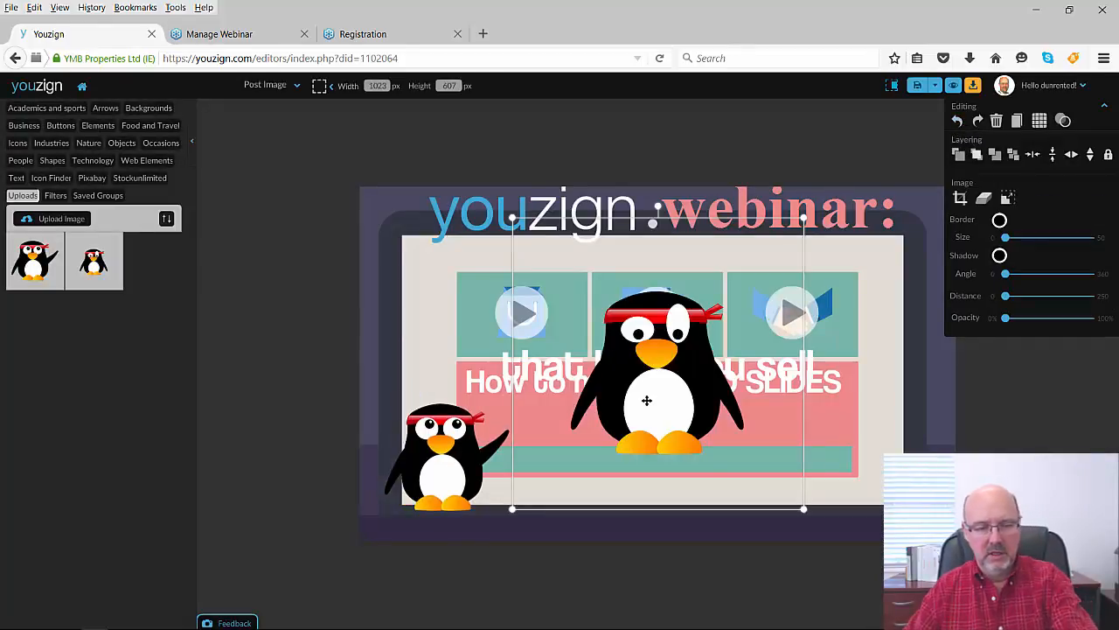
key("Delete")
left_click_drag(651, 378, 649, 419)
left_click(310, 265)
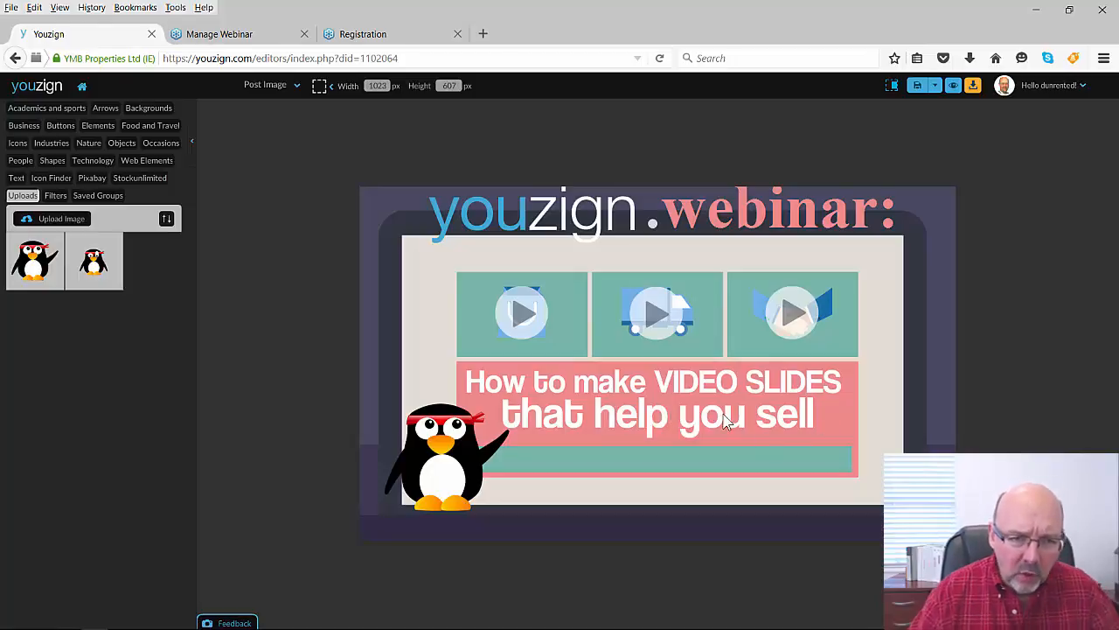
Step: Open the "that help you sell" text for editing, retype the "u" in "you", and leave the text
left_click(688, 424)
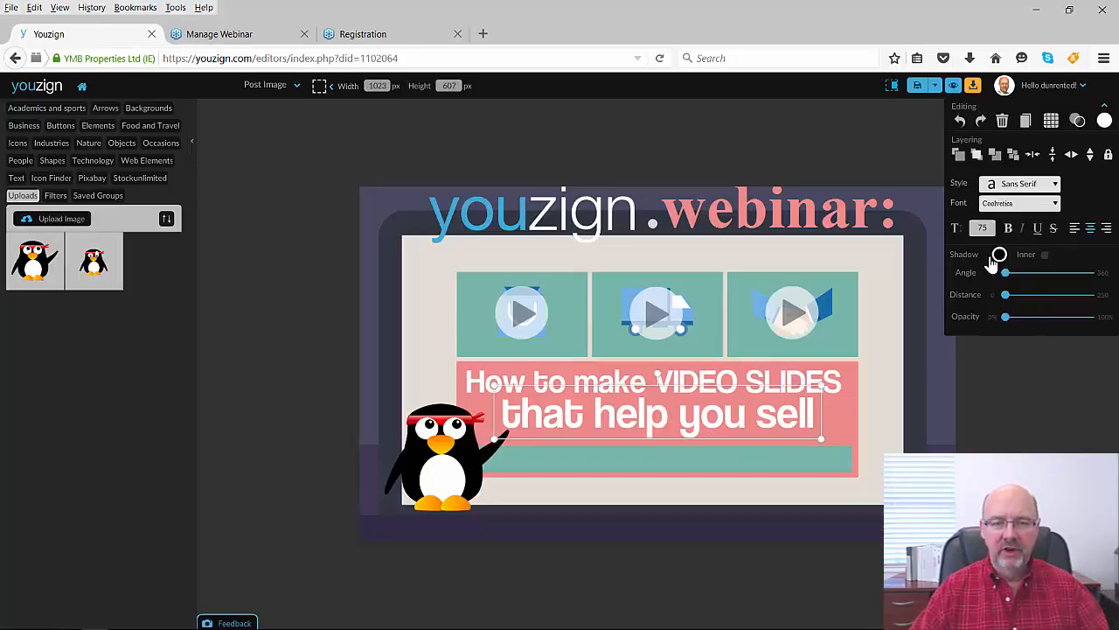
double_click(727, 421)
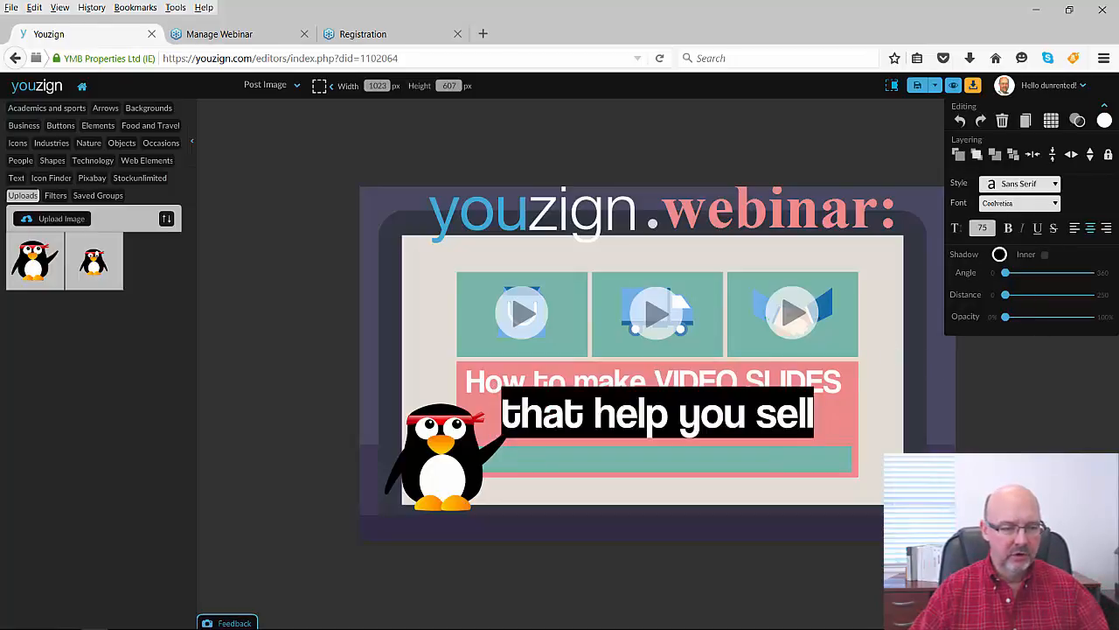
left_click(728, 421)
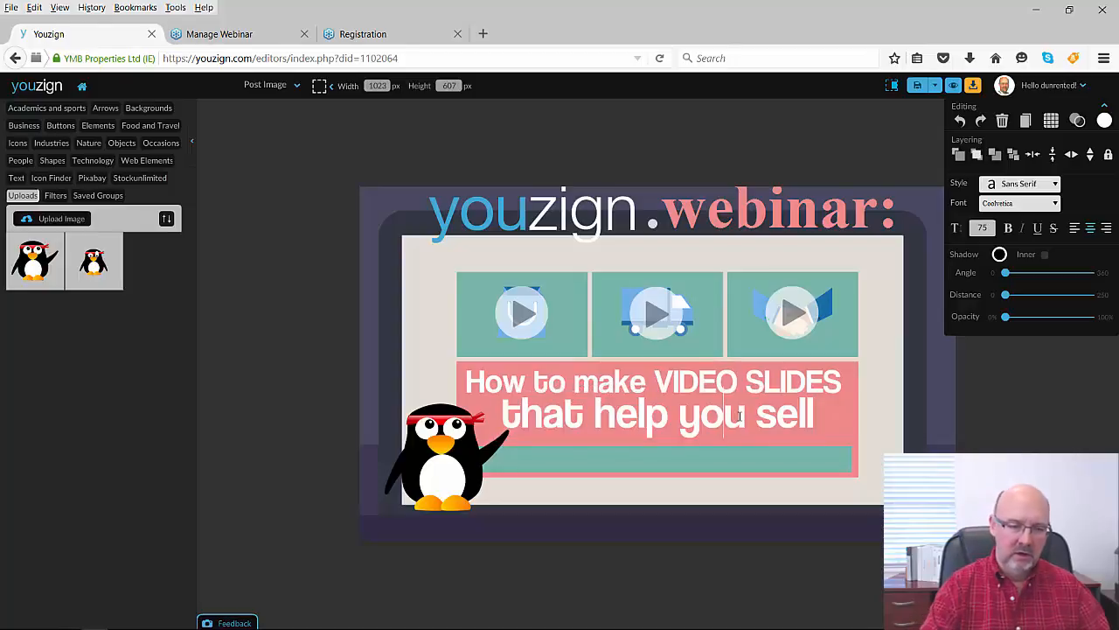
key("BackSpace")
type("u")
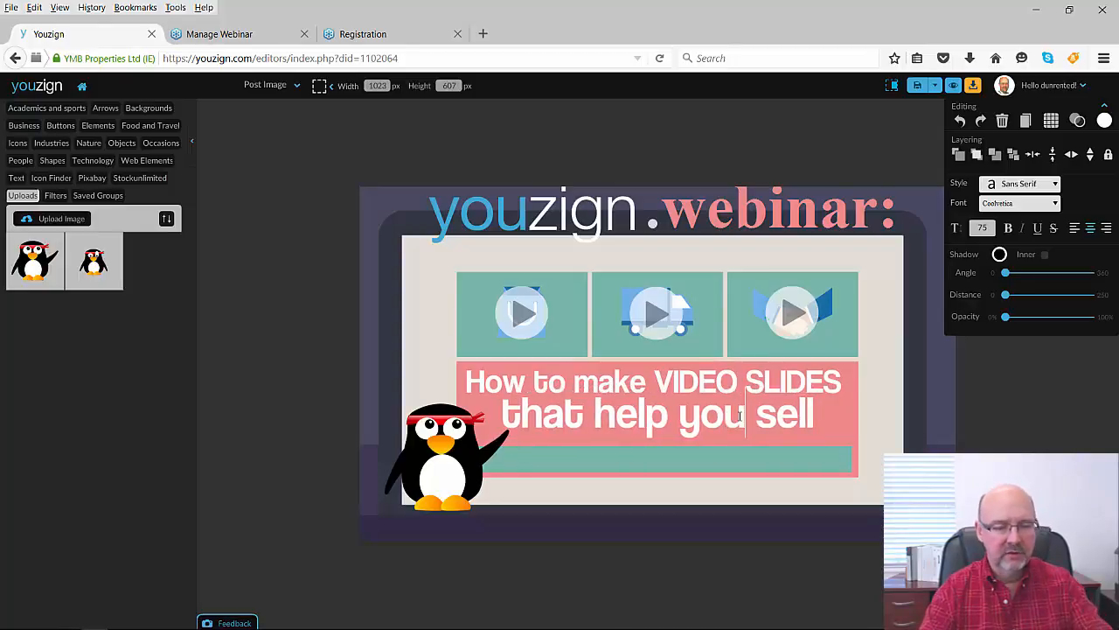
left_click(658, 313)
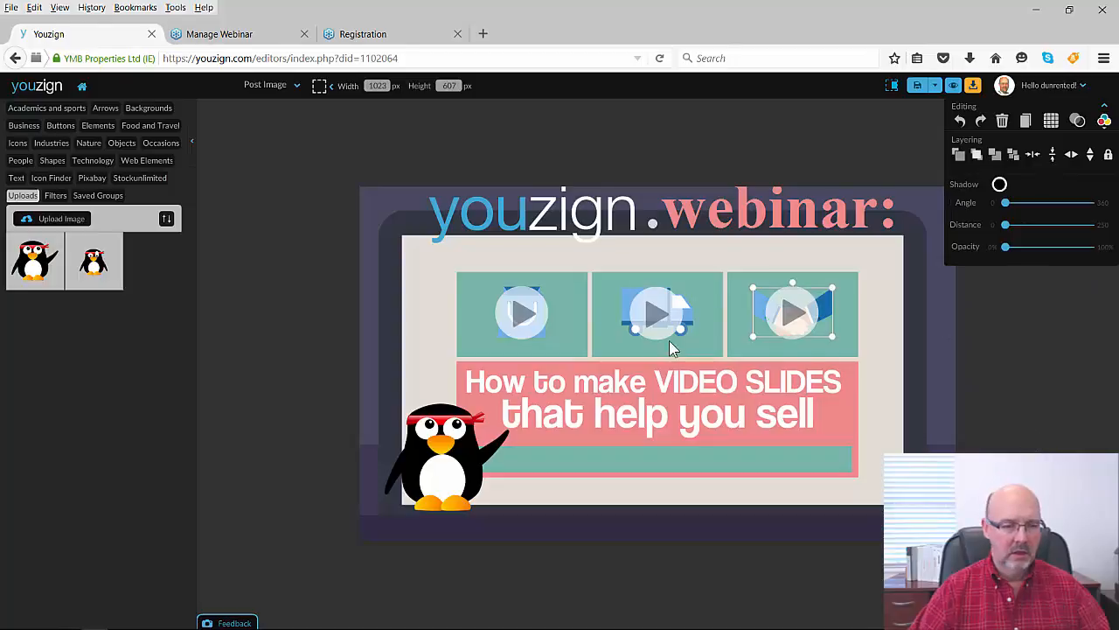
left_click(554, 323)
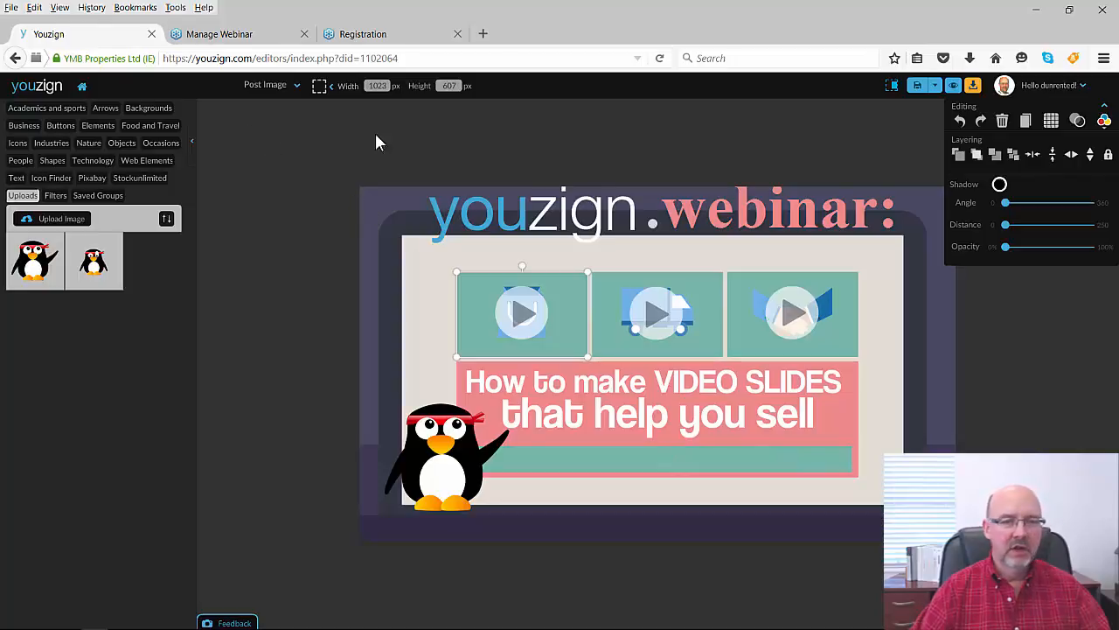
Step: Save the webinar design over the existing version and return to the My Designs dashboard
left_click(916, 90)
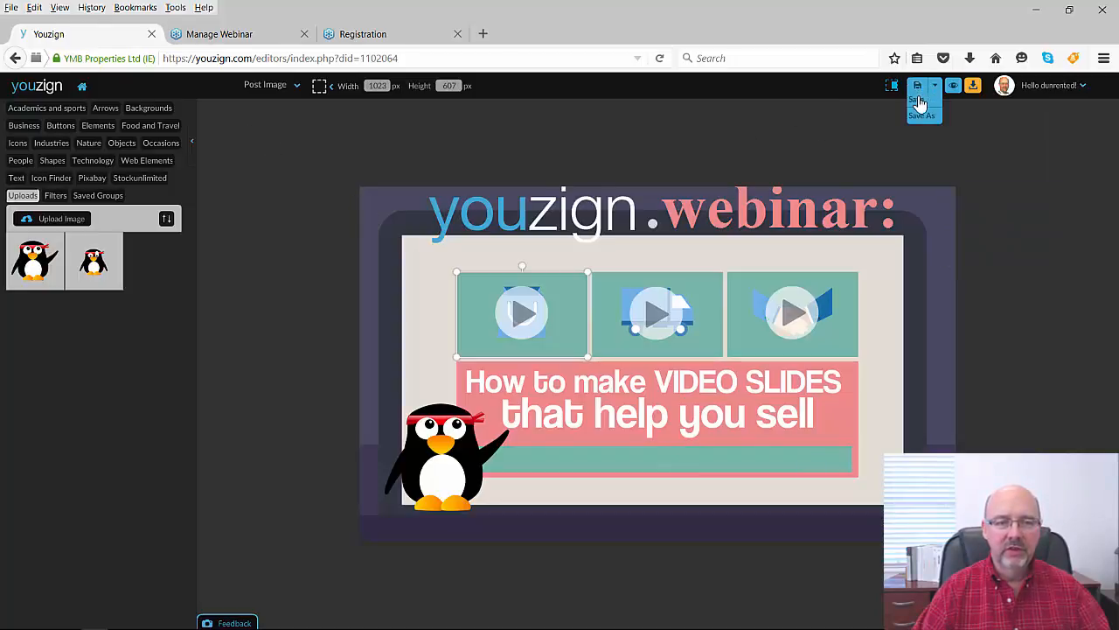
left_click(916, 102)
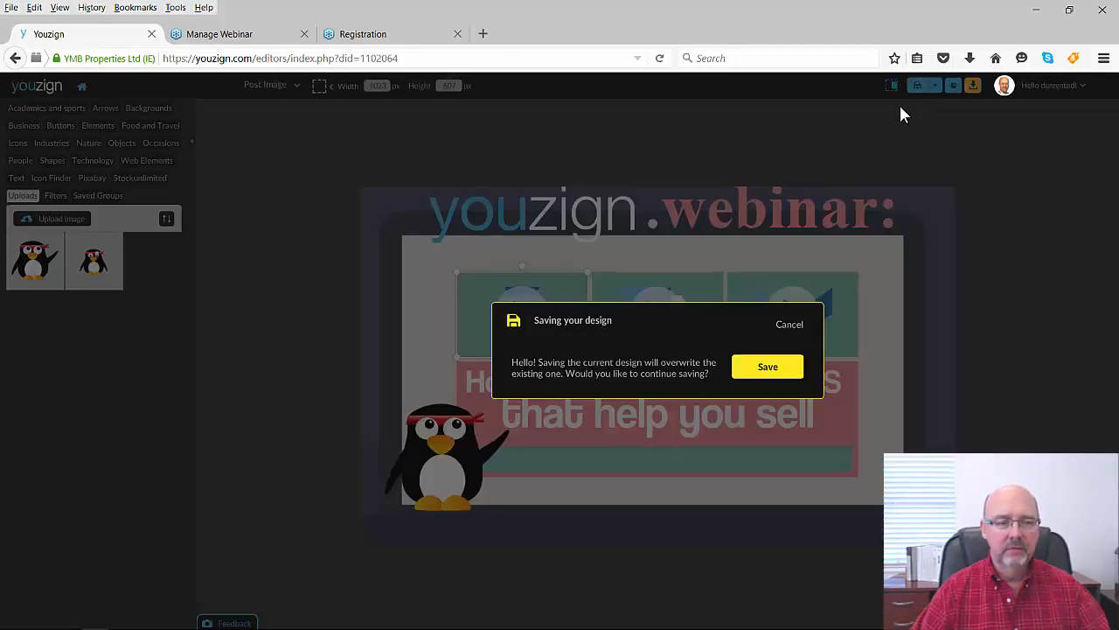
left_click(766, 369)
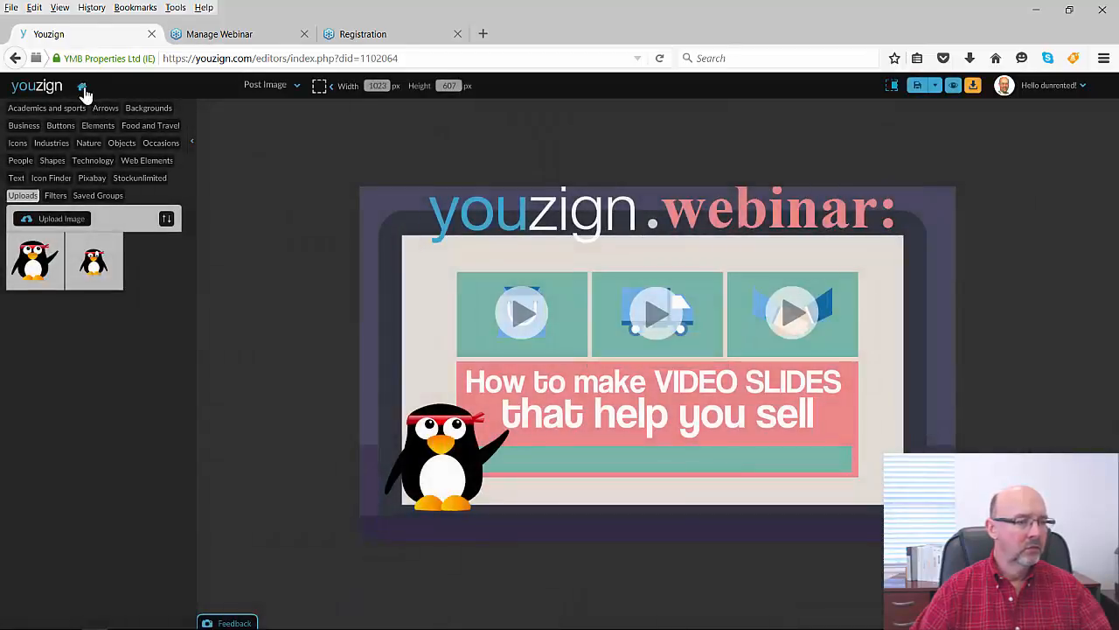
left_click(83, 90)
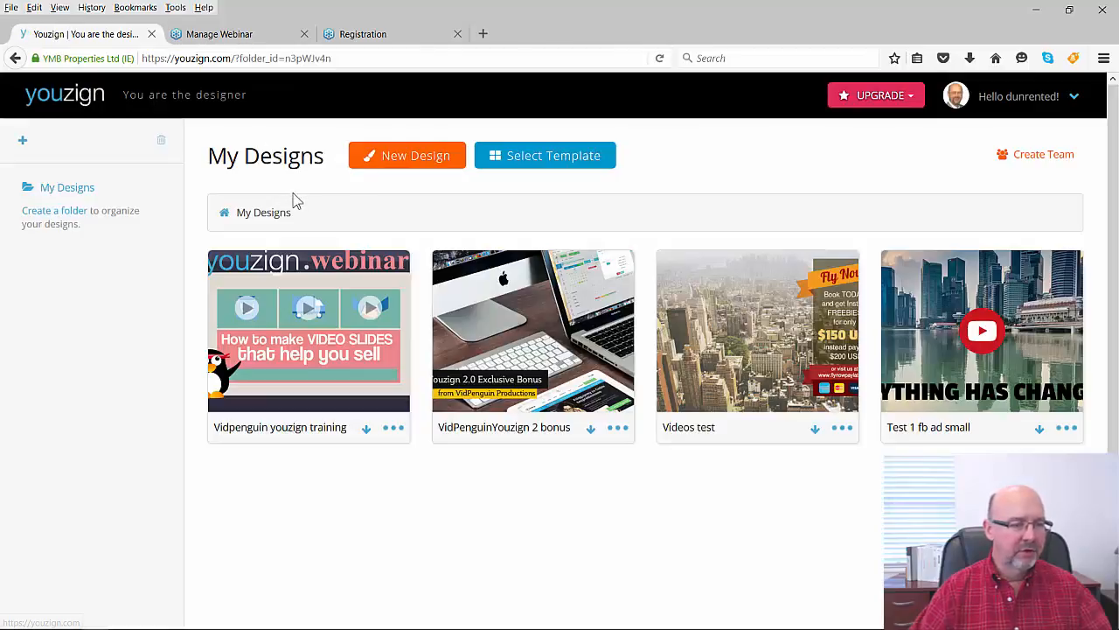
Step: Open the template library and filter the templates to Facebook Ad - Medium
mouse_move(747, 351)
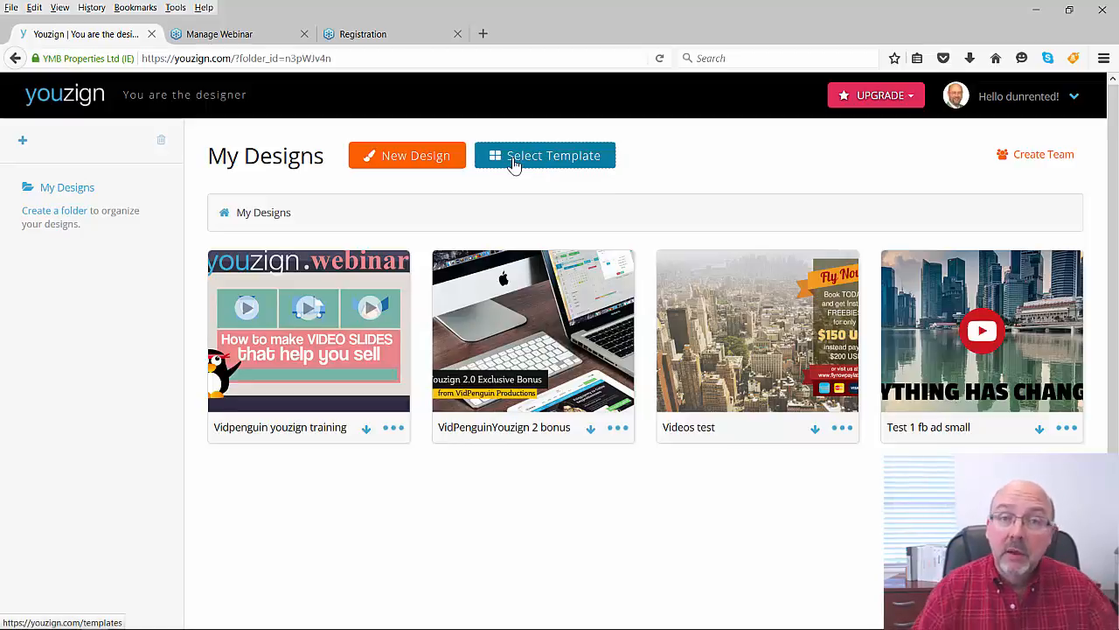
left_click(558, 166)
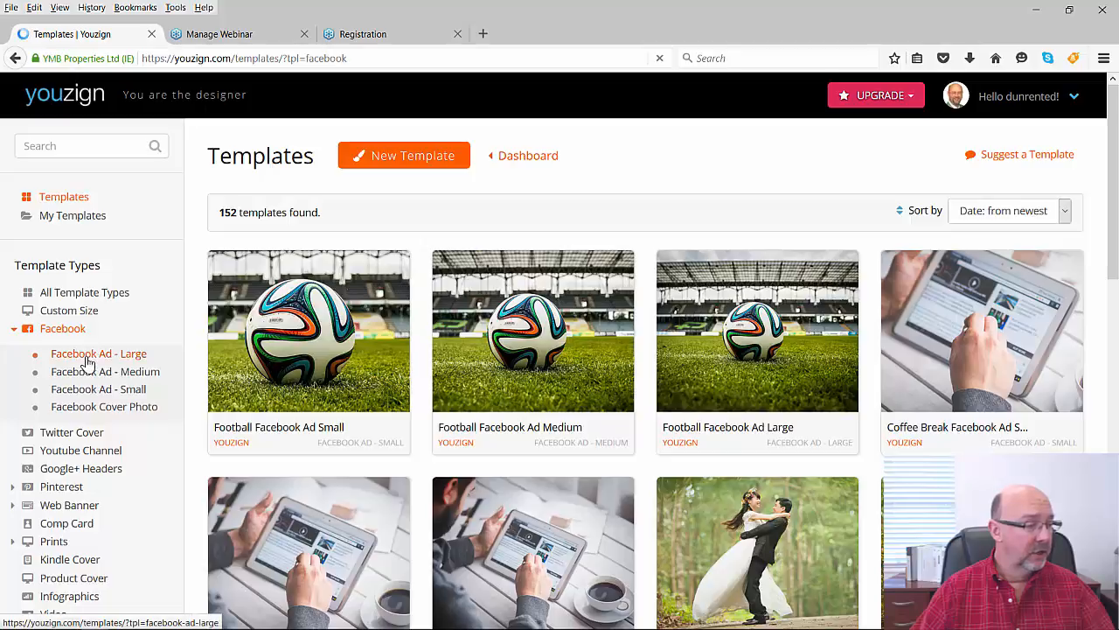
left_click(89, 361)
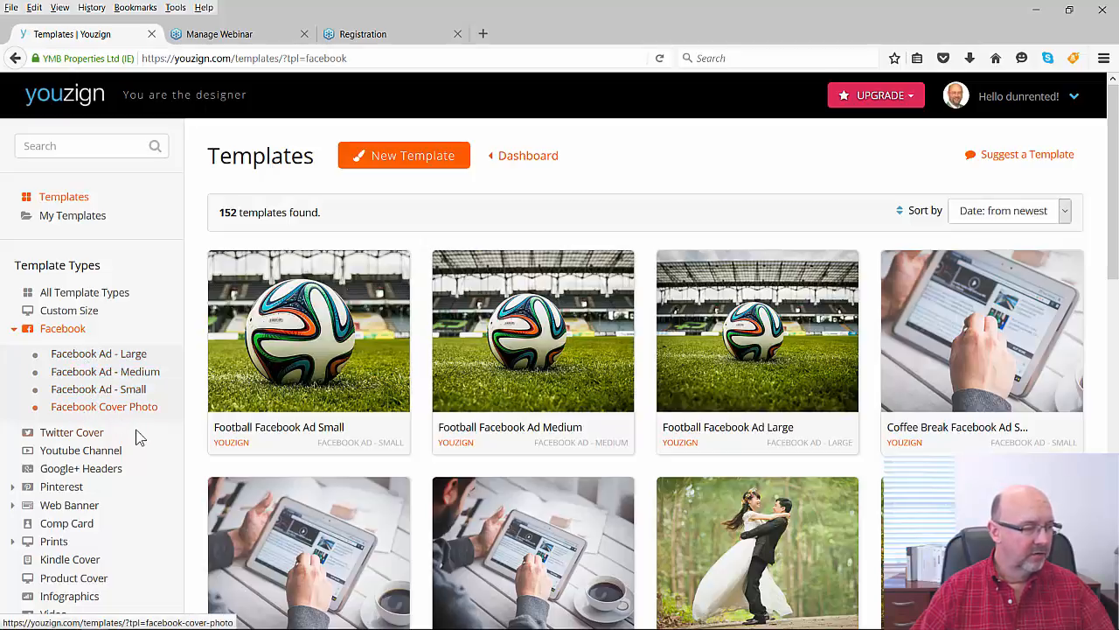
scroll(140, 441, "down", 2)
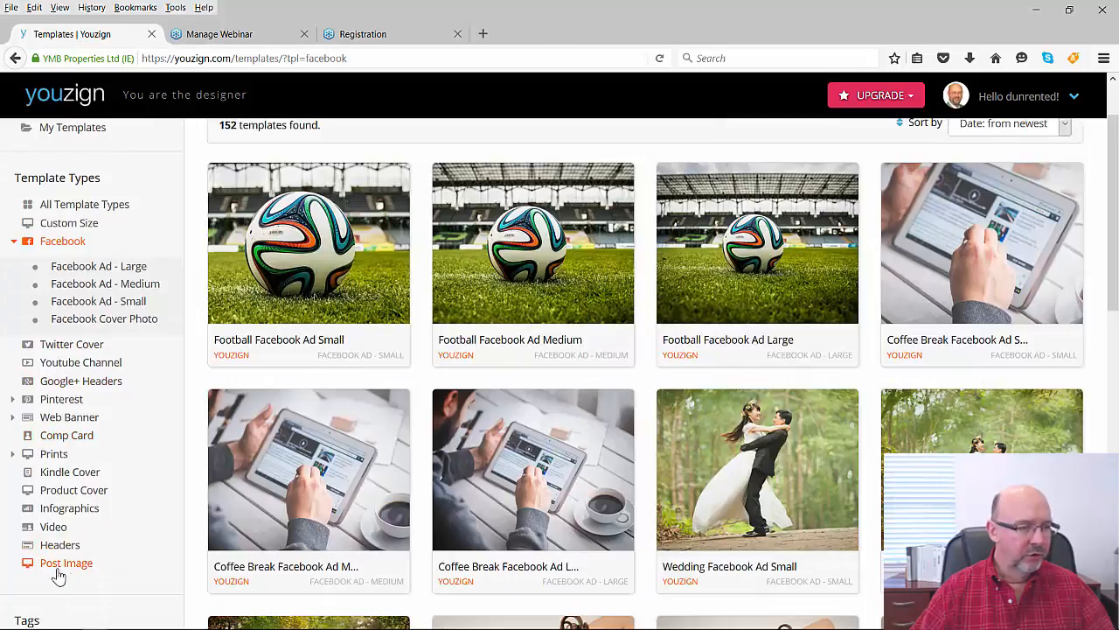
scroll(118, 436, "up", 2)
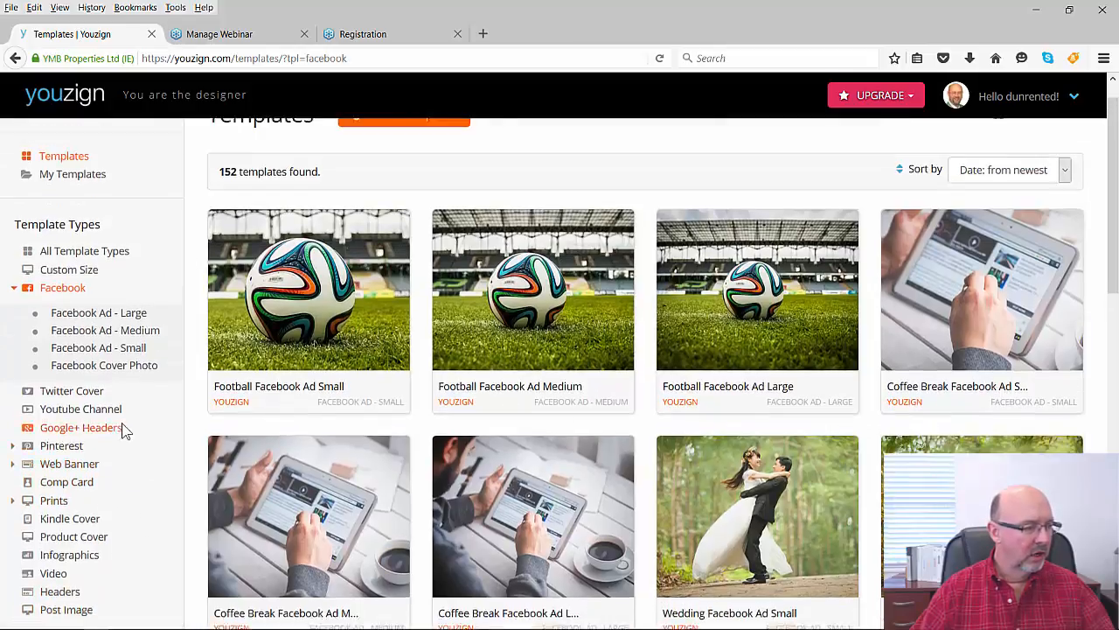
left_click(100, 376)
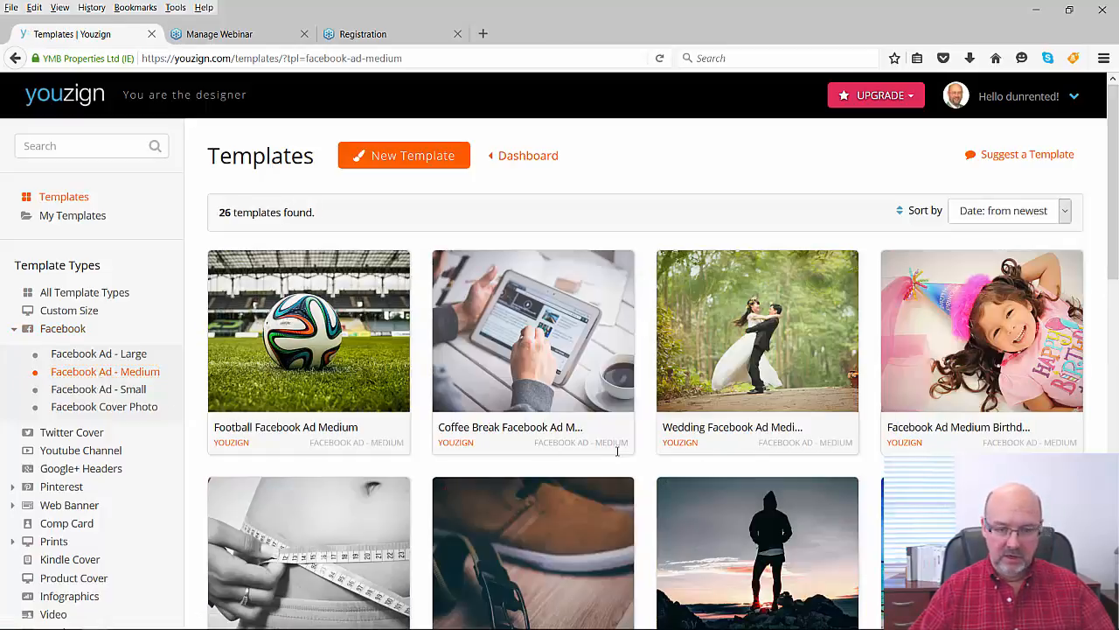
Step: Browse the medium Facebook ad templates, preview Facebook Ads Medium Adventure, and close the preview
scroll(722, 453, "down", 2)
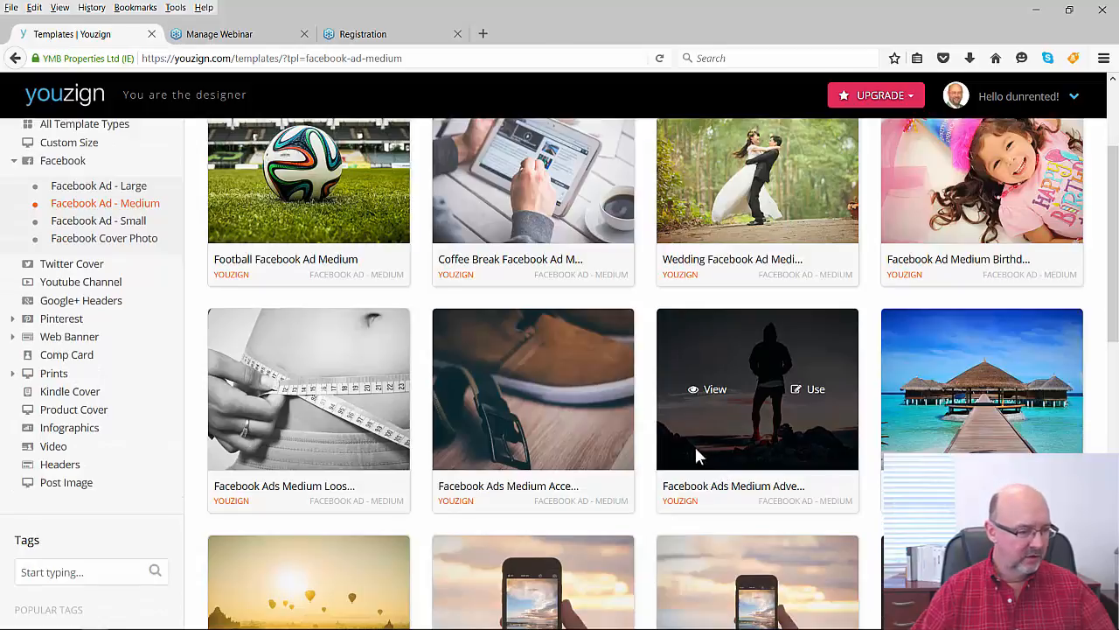
scroll(686, 428, "down", 1)
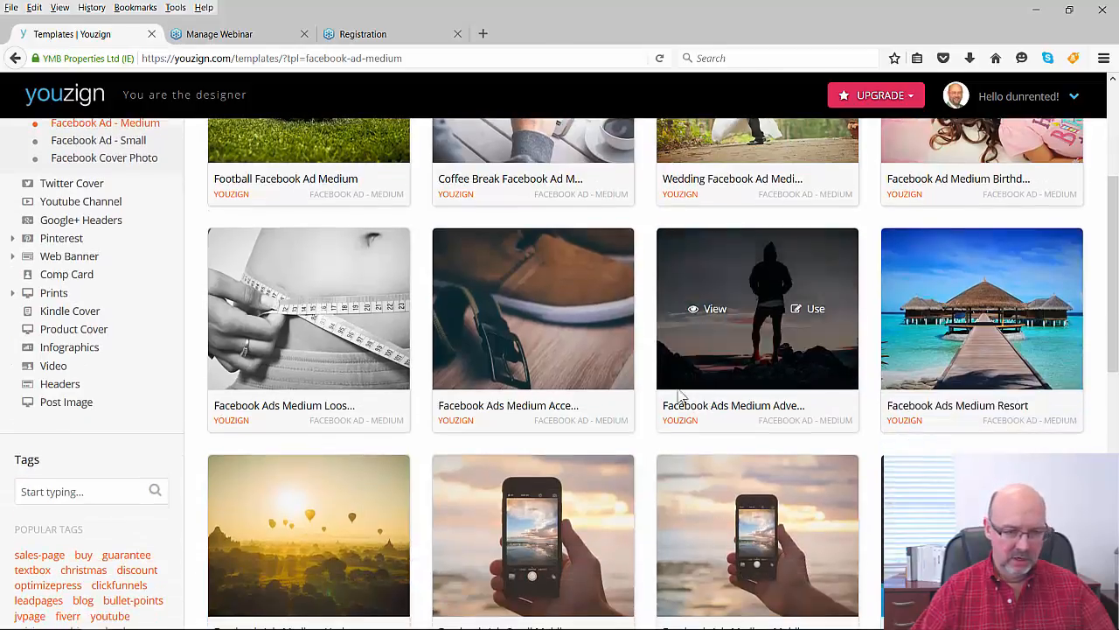
left_click(715, 315)
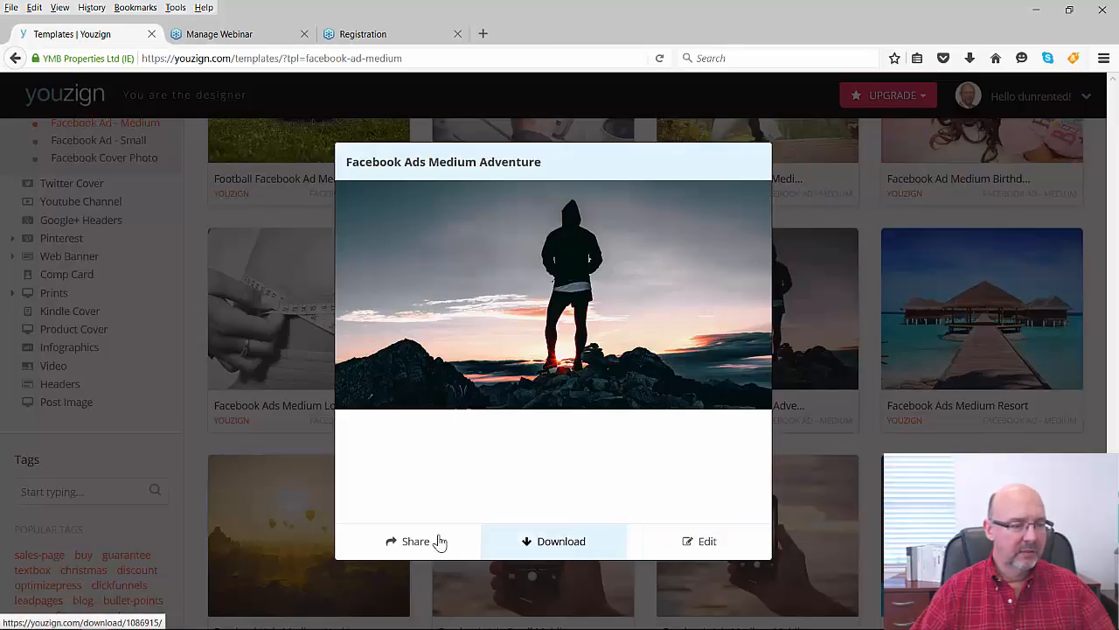
left_click(261, 423)
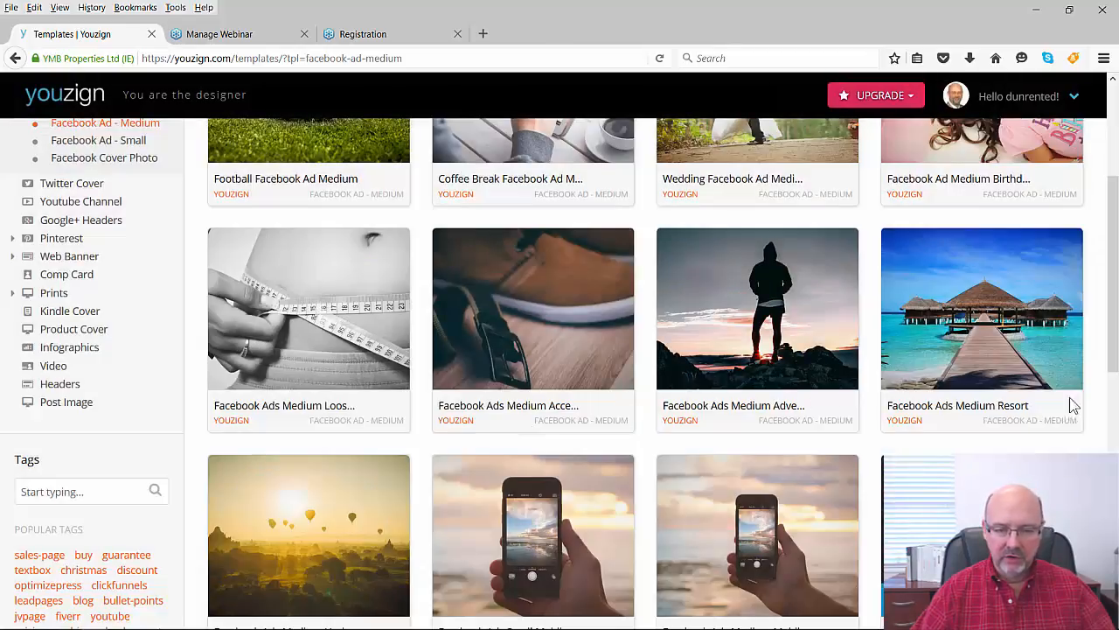
Step: Use the Facebook Ads Medium Resort template and save the new design as "Fb ad med"
left_click(1043, 313)
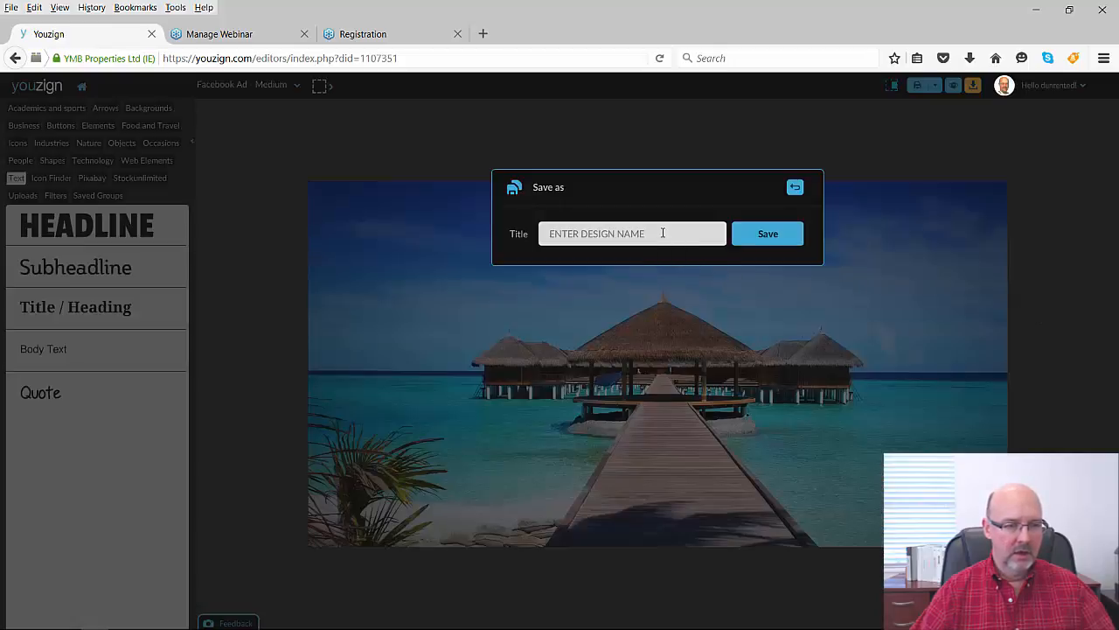
left_click(663, 233)
type("Fb")
type(" ad model")
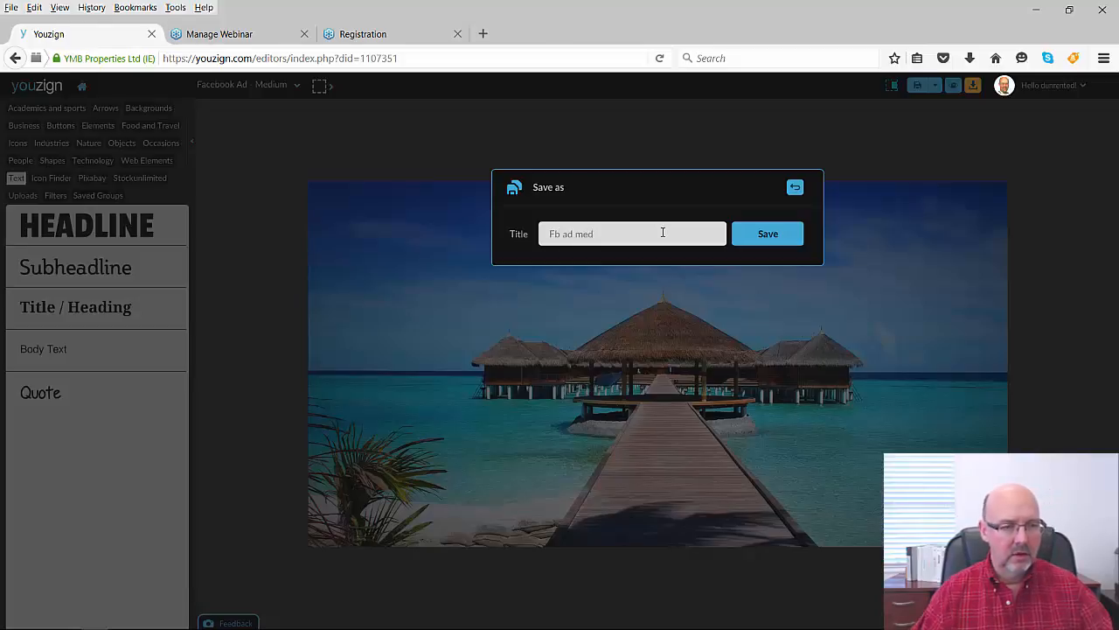
key("Return")
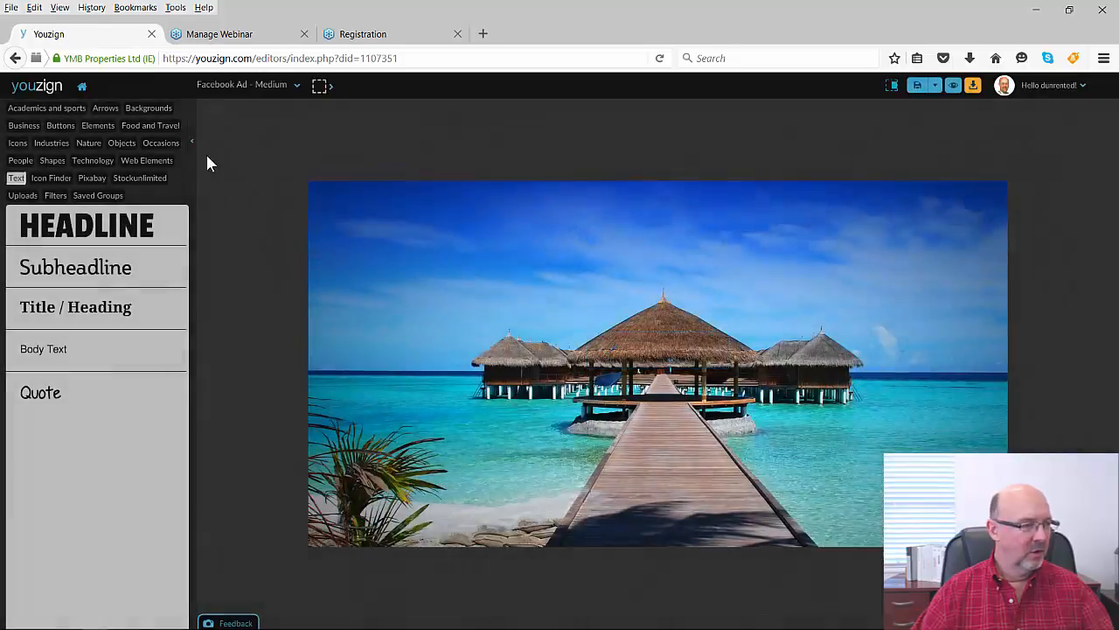
Step: Shift the resort background image down and slightly to the right so more sky shows above the huts
left_click(534, 268)
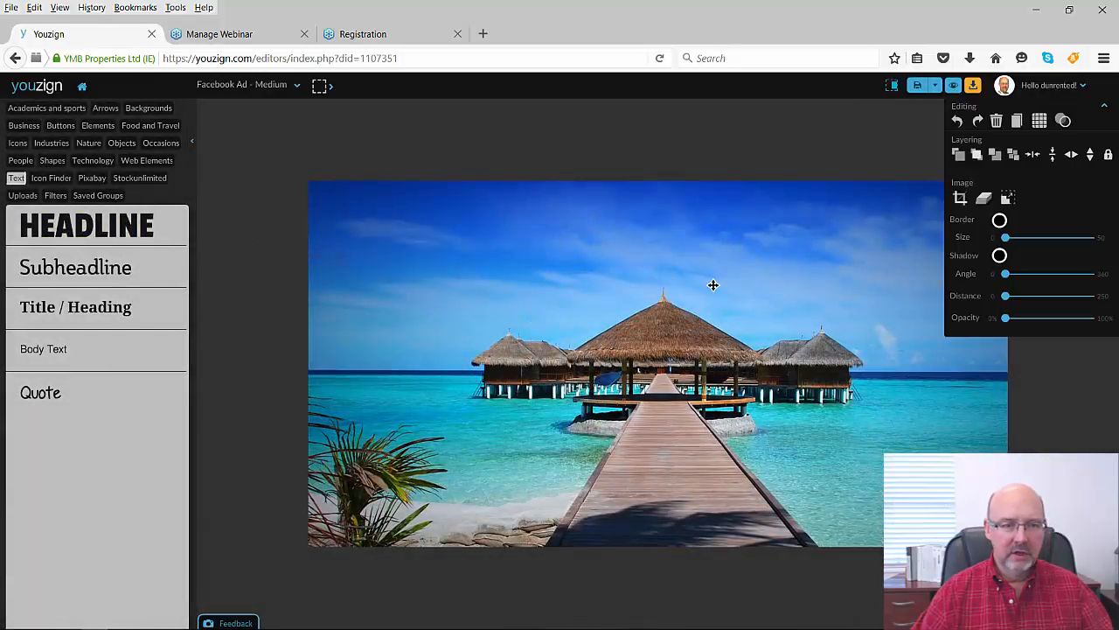
left_click_drag(714, 288, 731, 345)
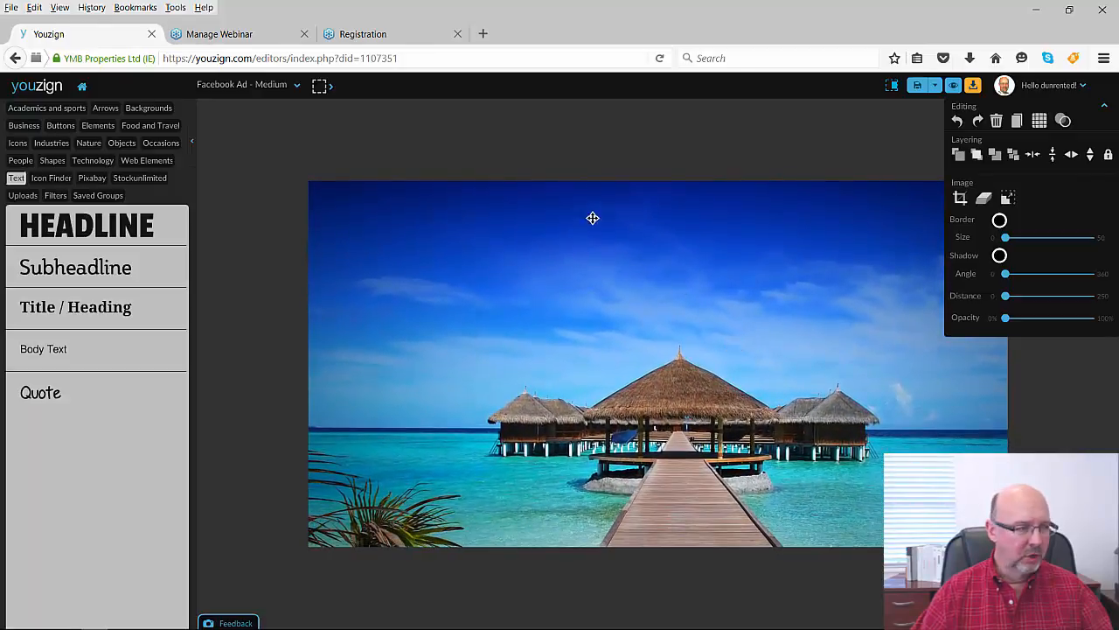
Step: Add the headline text "EVERYTHING HAS CHANGED!", move it into the sky above the huts, and centre it horizontally
left_click(142, 231)
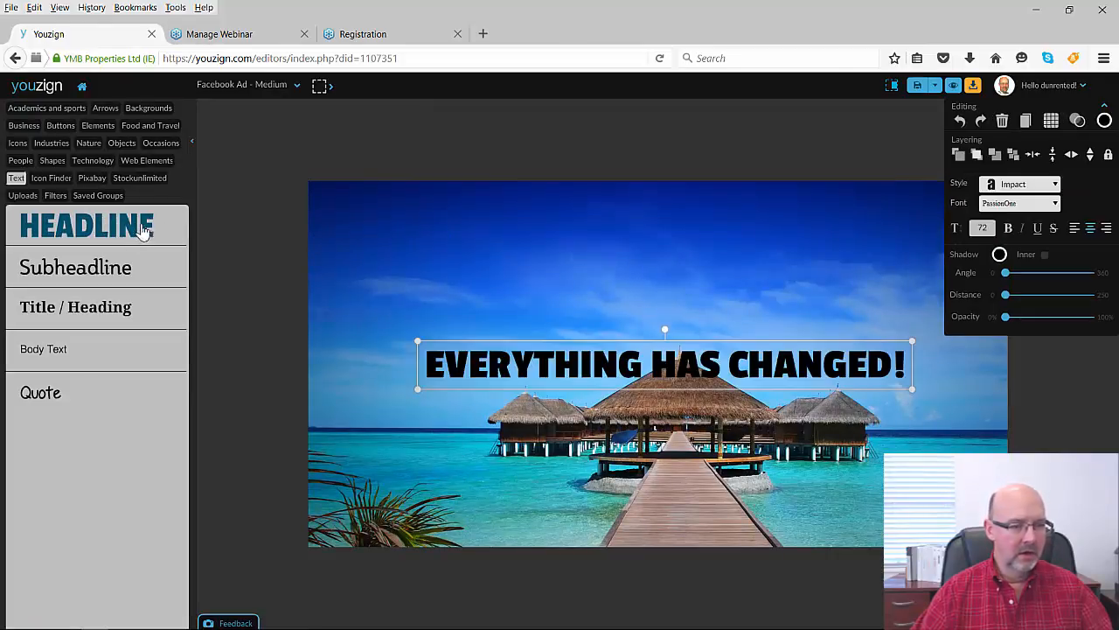
left_click_drag(633, 364, 634, 248)
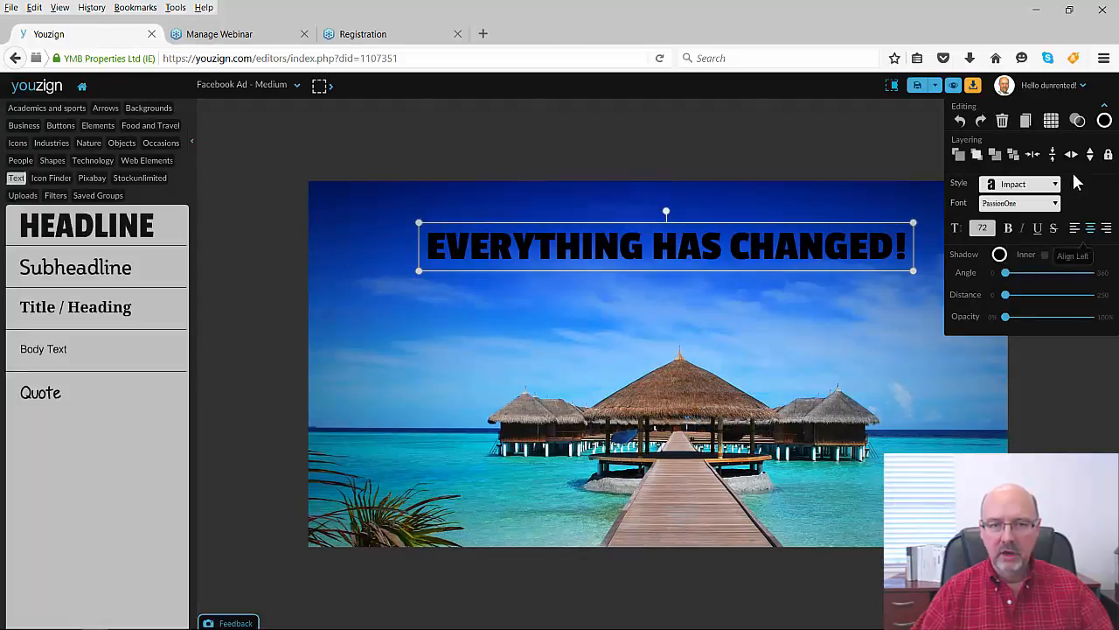
left_click(1032, 154)
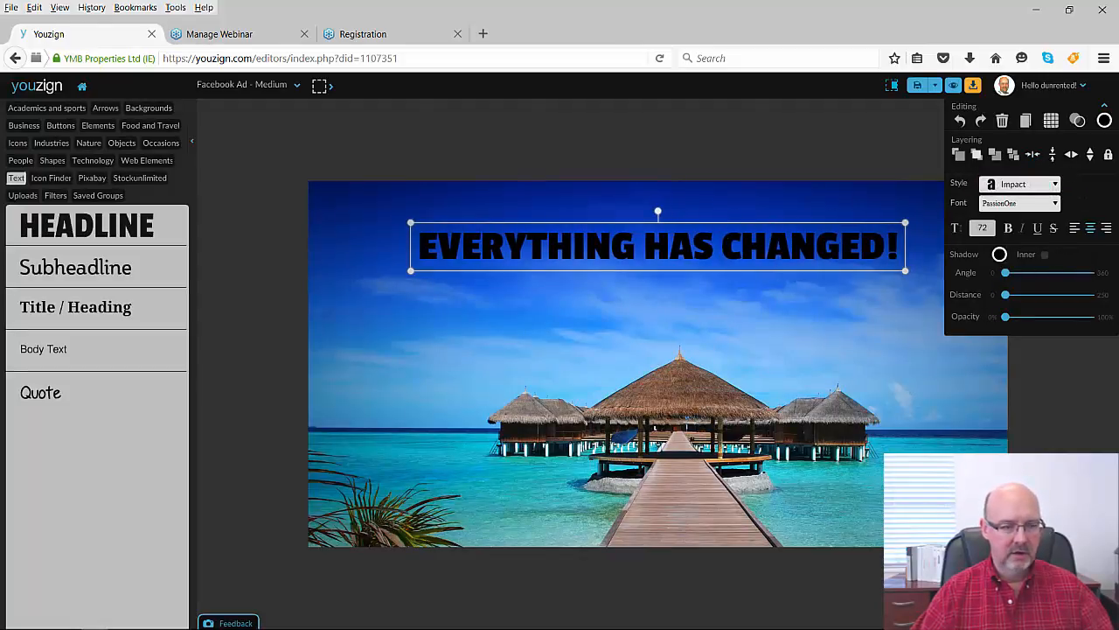
Step: Select the headline text "EVERYTHING HAS CHANGED!" and colour it white
double_click(724, 243)
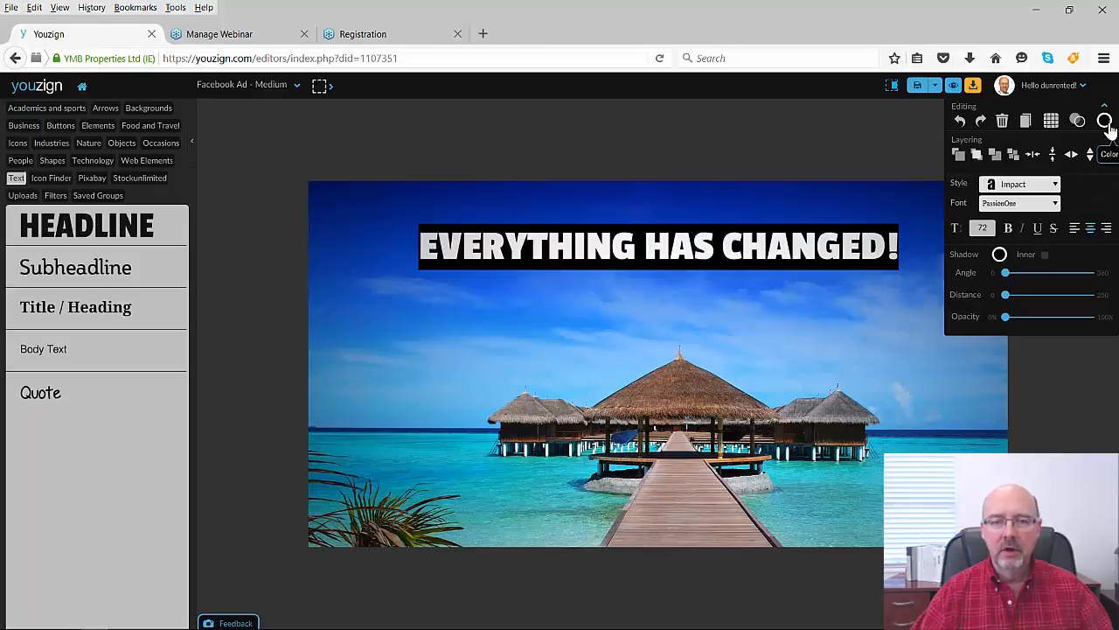
left_click(1106, 123)
left_click(944, 127)
left_click(930, 136)
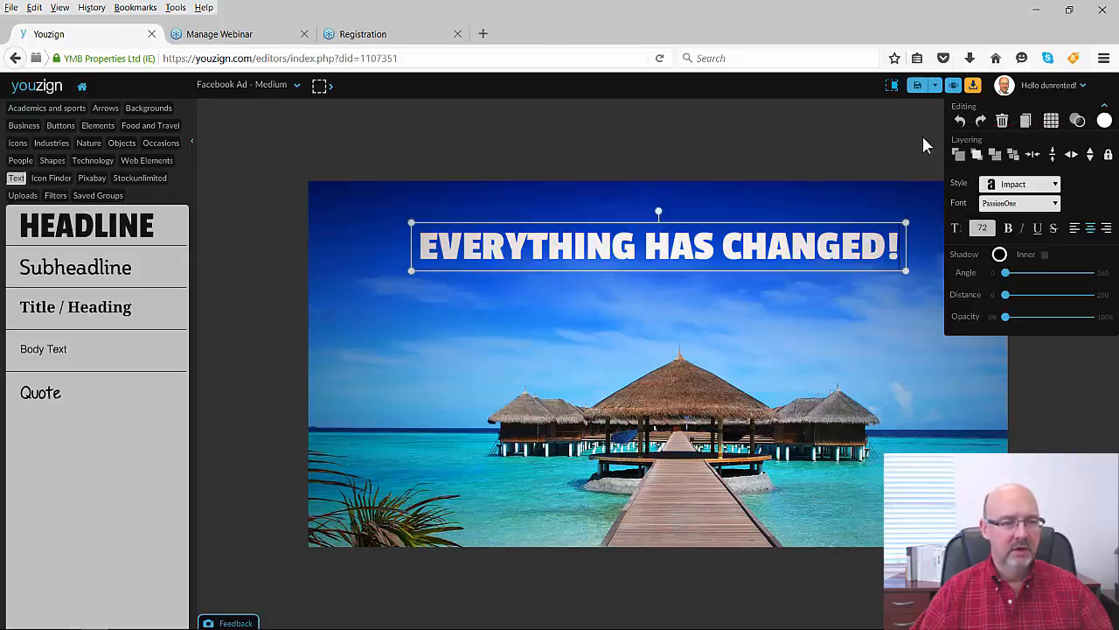
Step: Try Bebas Neue as the headline font, and change it to Acid Label from the Grunge style
left_click(1030, 204)
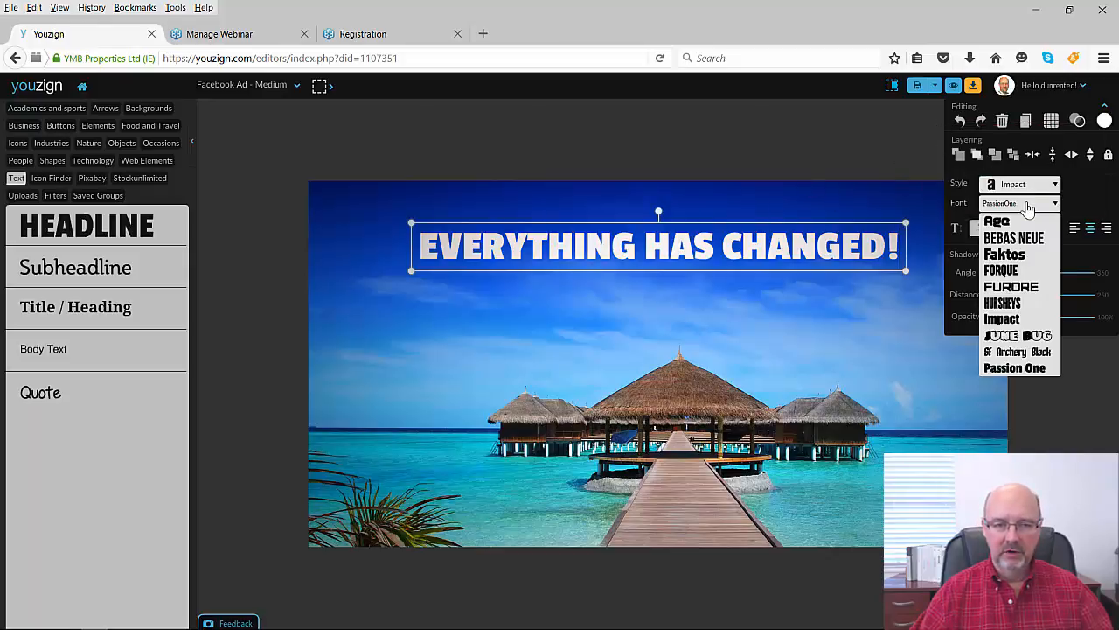
left_click(1014, 239)
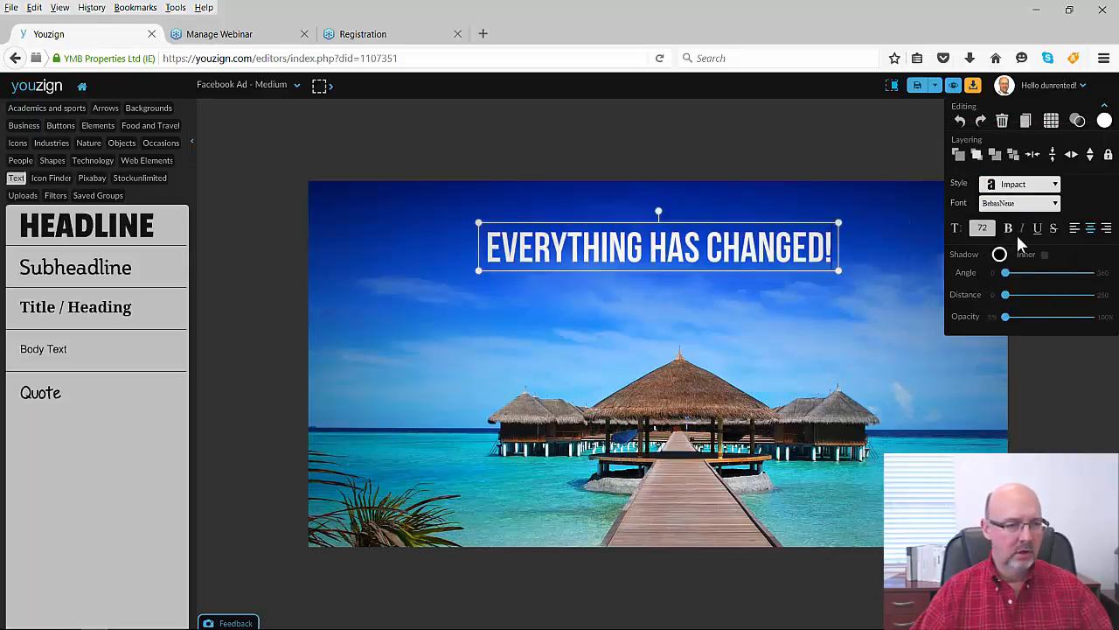
left_click(1055, 186)
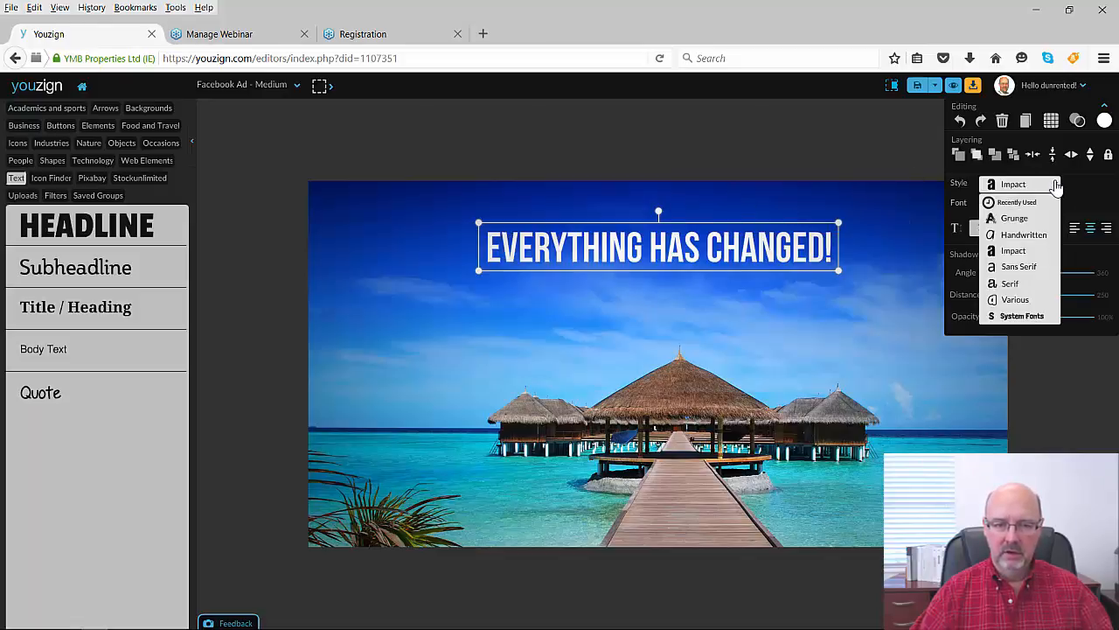
left_click(1023, 223)
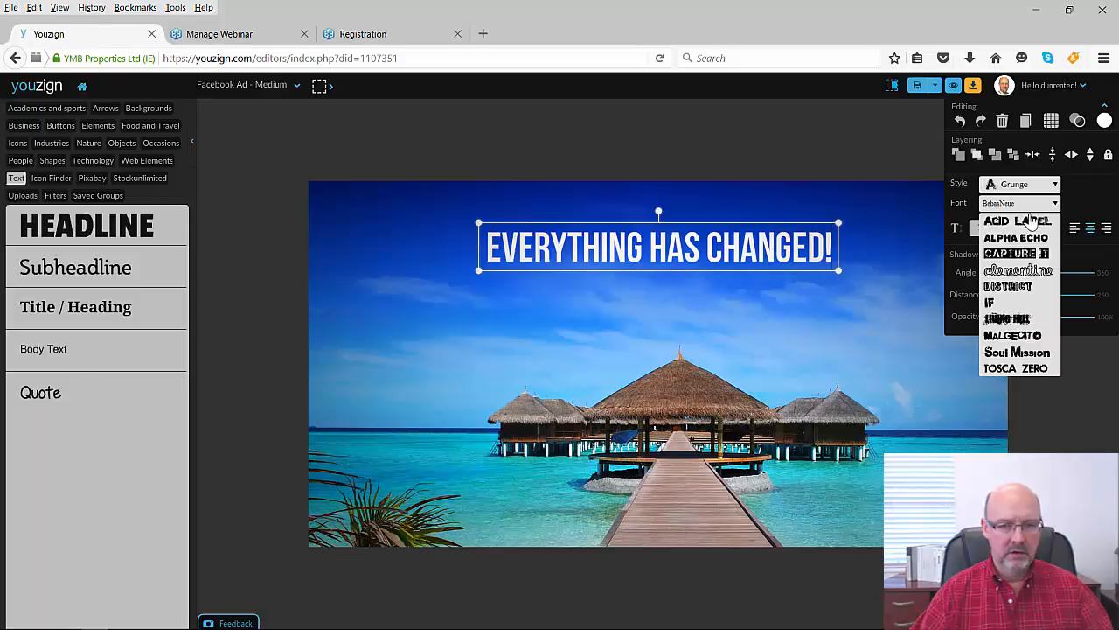
left_click(1028, 222)
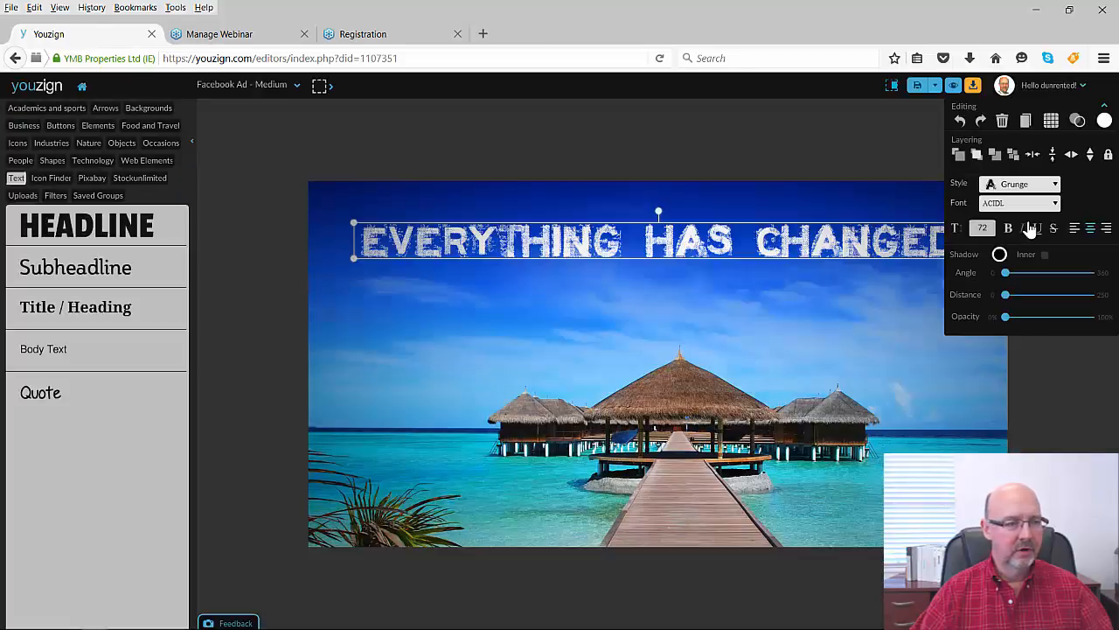
Step: Try centring the headline vertically on the ad, and move it back up into the sky above the huts
left_click_drag(861, 246, 808, 227)
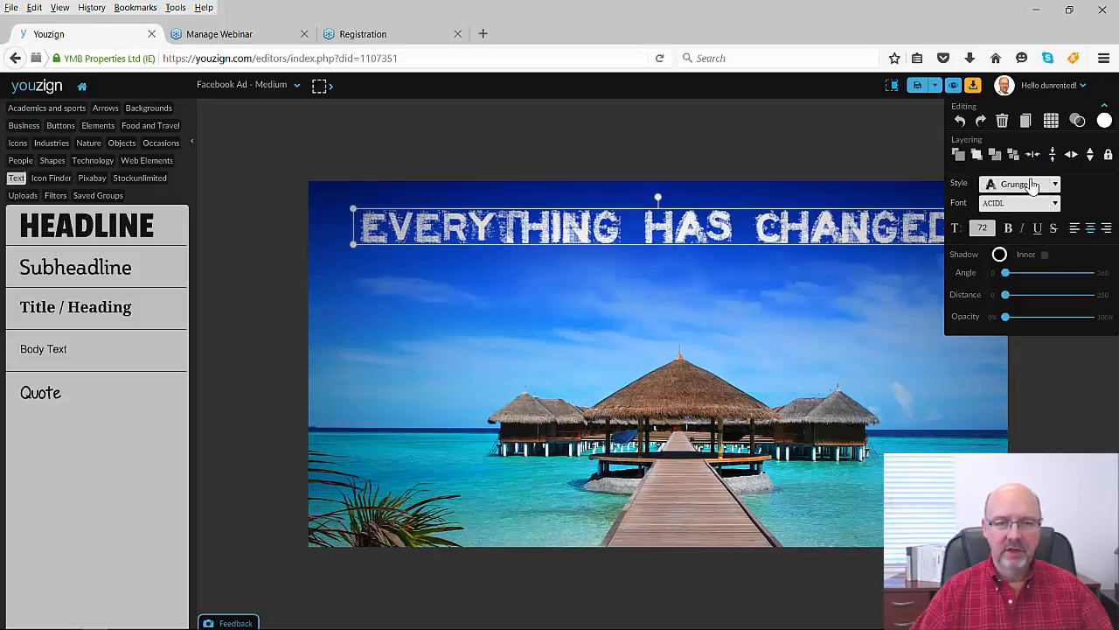
left_click(1053, 155)
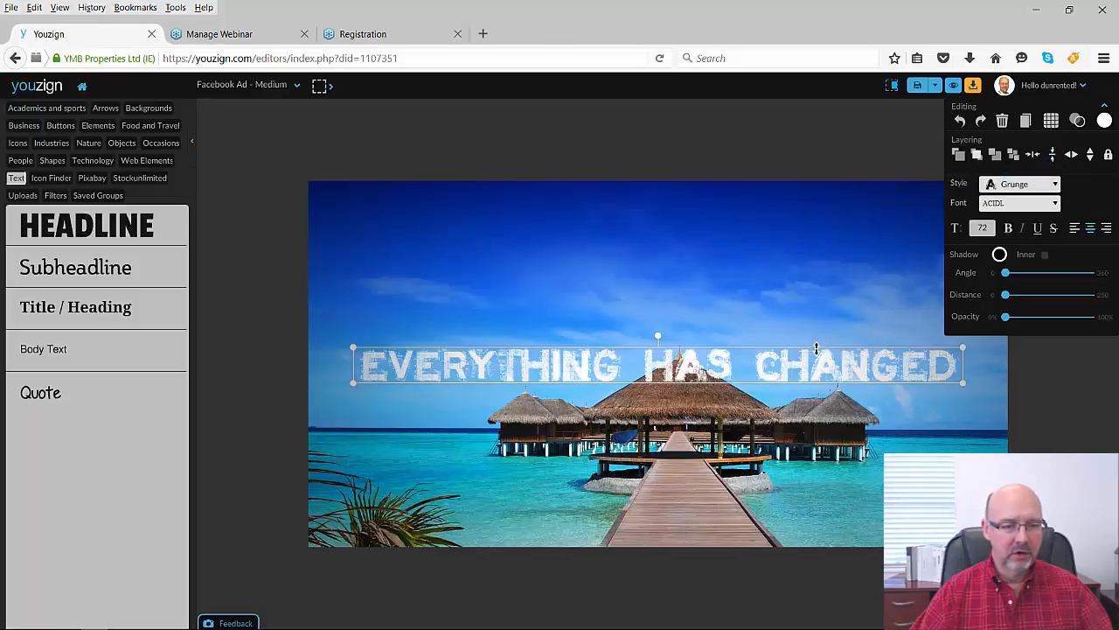
left_click_drag(813, 363, 816, 237)
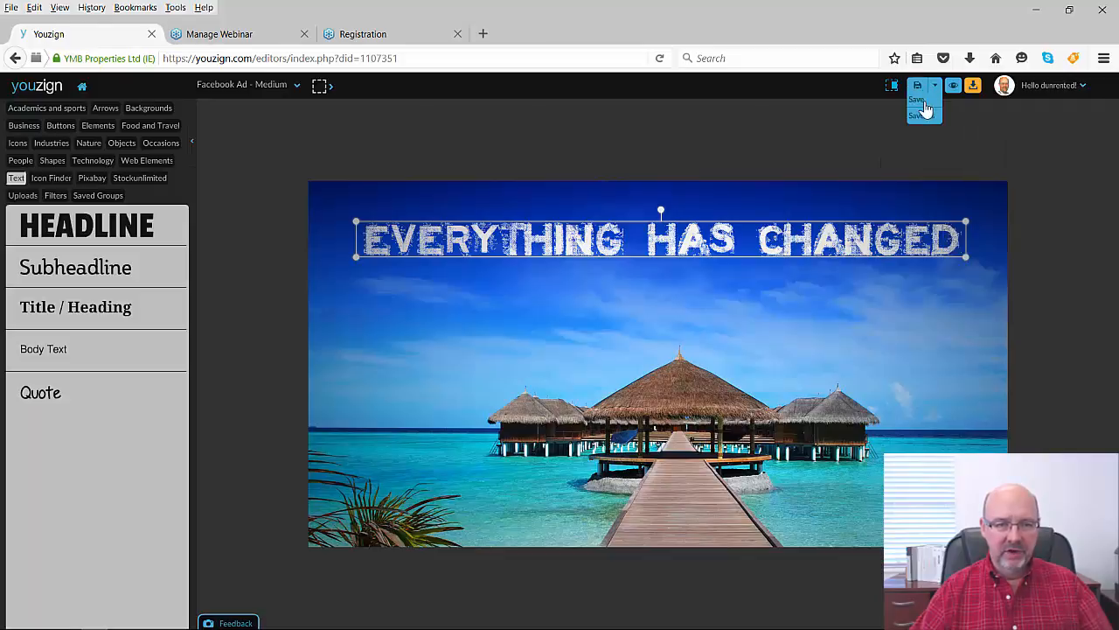
Step: Save the ad over the existing design and return to the My Designs dashboard
left_click(920, 100)
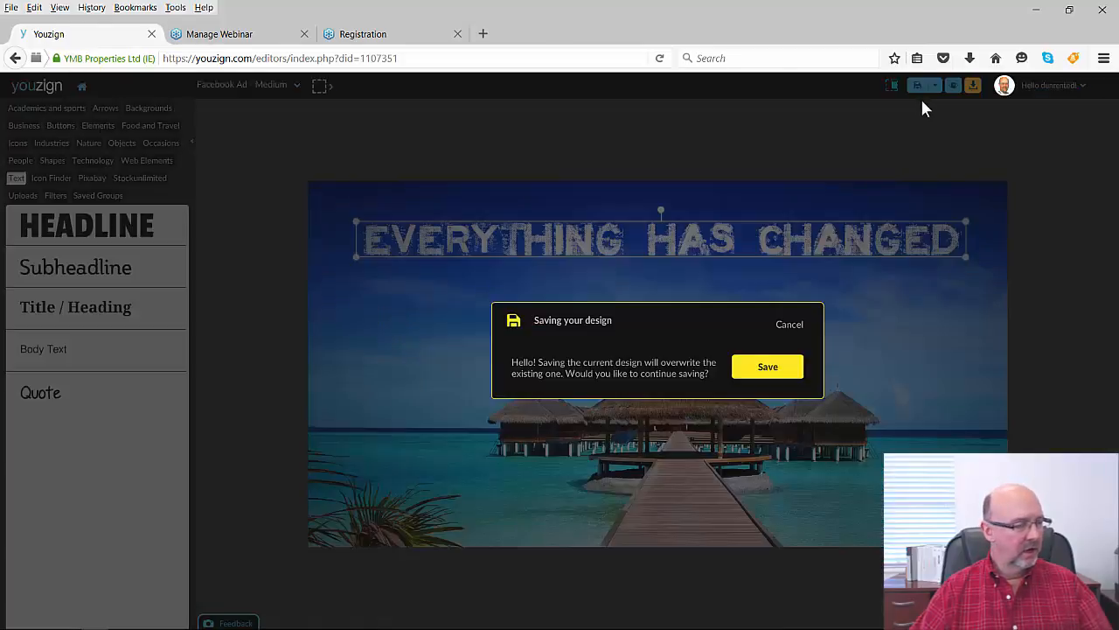
left_click(761, 369)
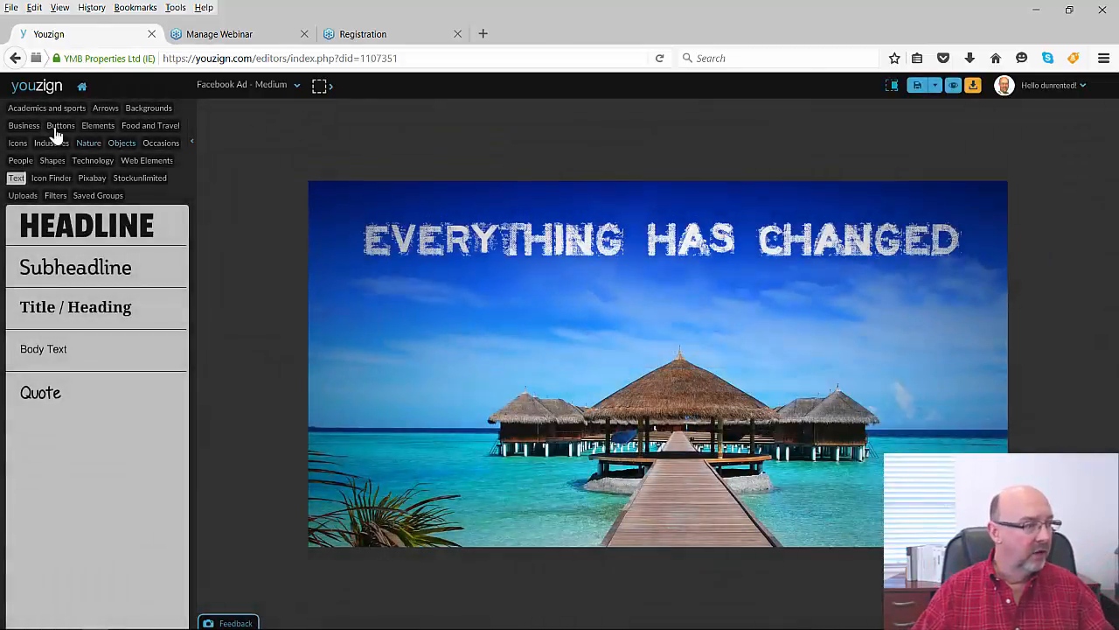
left_click(82, 89)
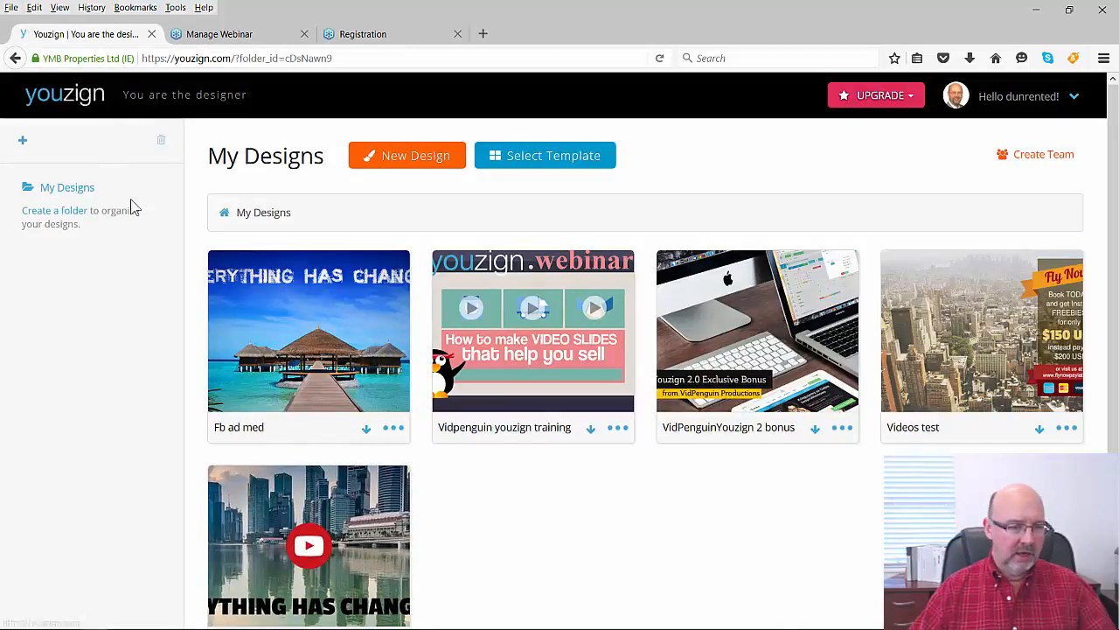
Step: Open the additional options of the Fb ad med design
mouse_move(355, 341)
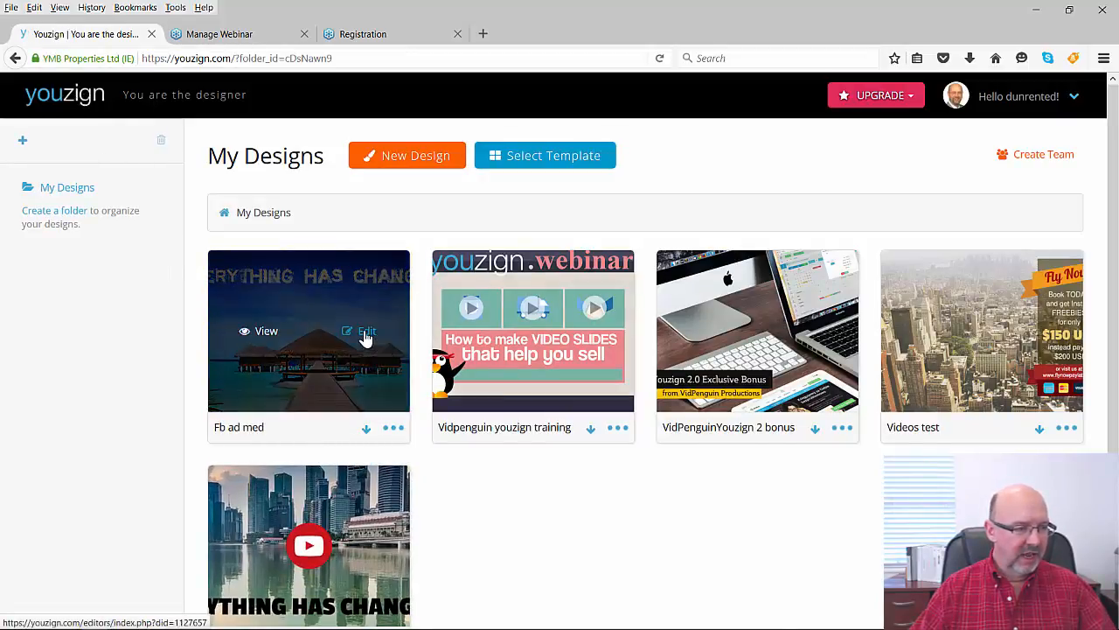
left_click(393, 428)
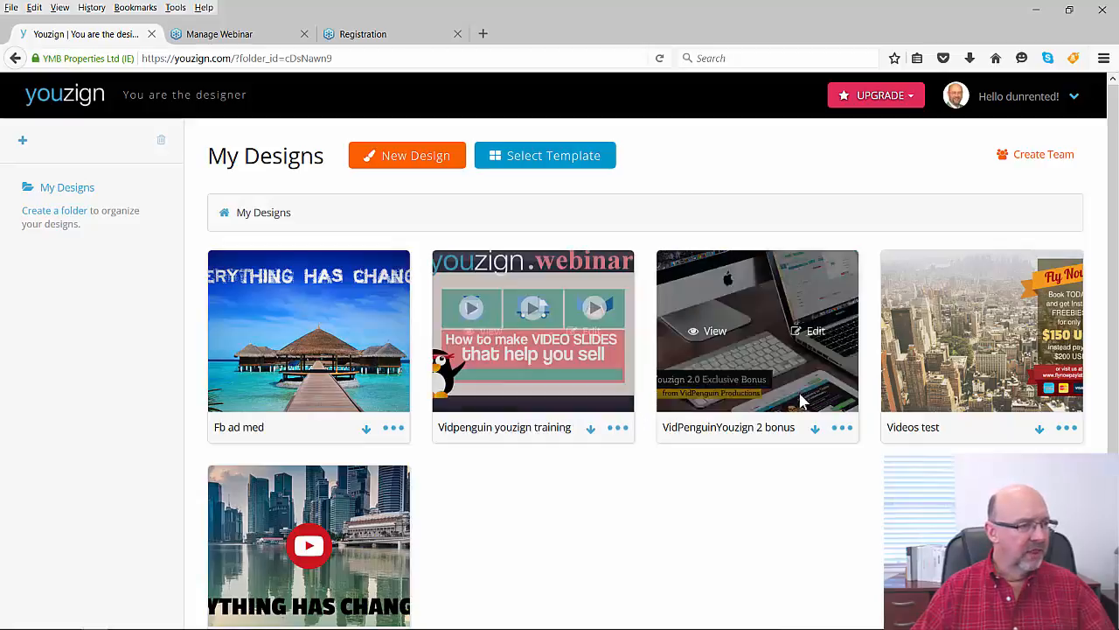
Step: Browse the template library and filter it to the Business Card templates among the print types
left_click(512, 166)
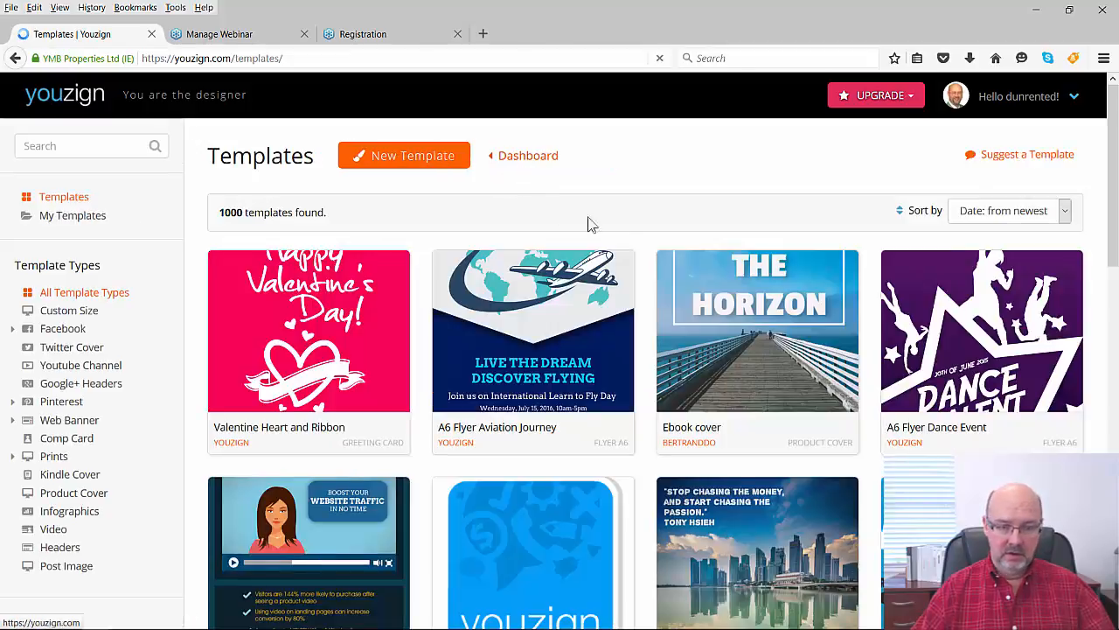
scroll(614, 288, "down", 3)
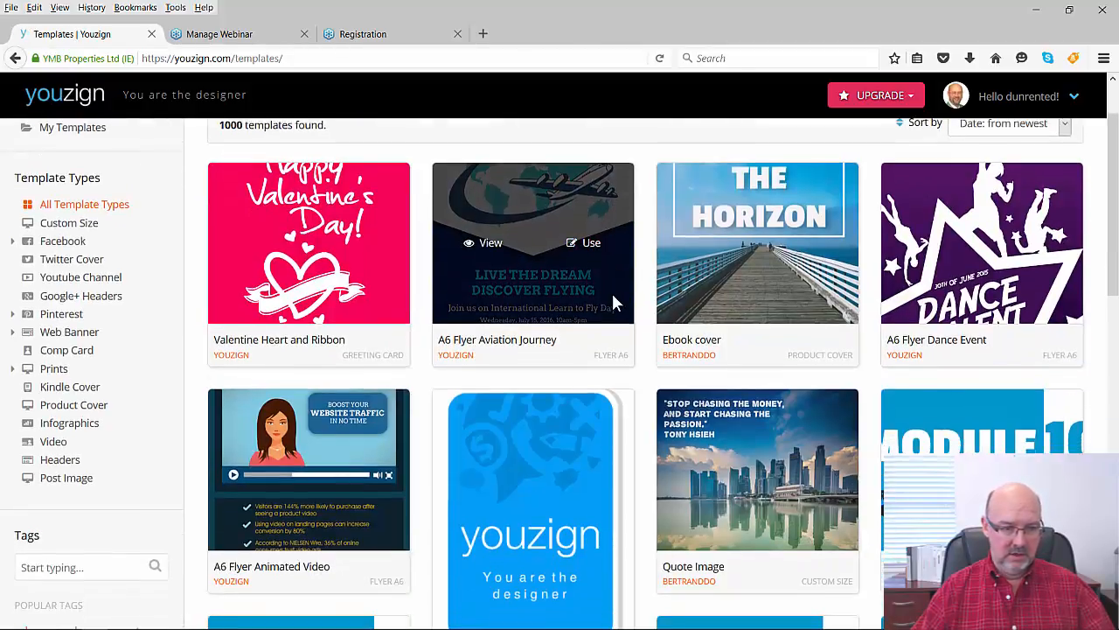
scroll(614, 302, "down", 4)
scroll(620, 317, "up", 7)
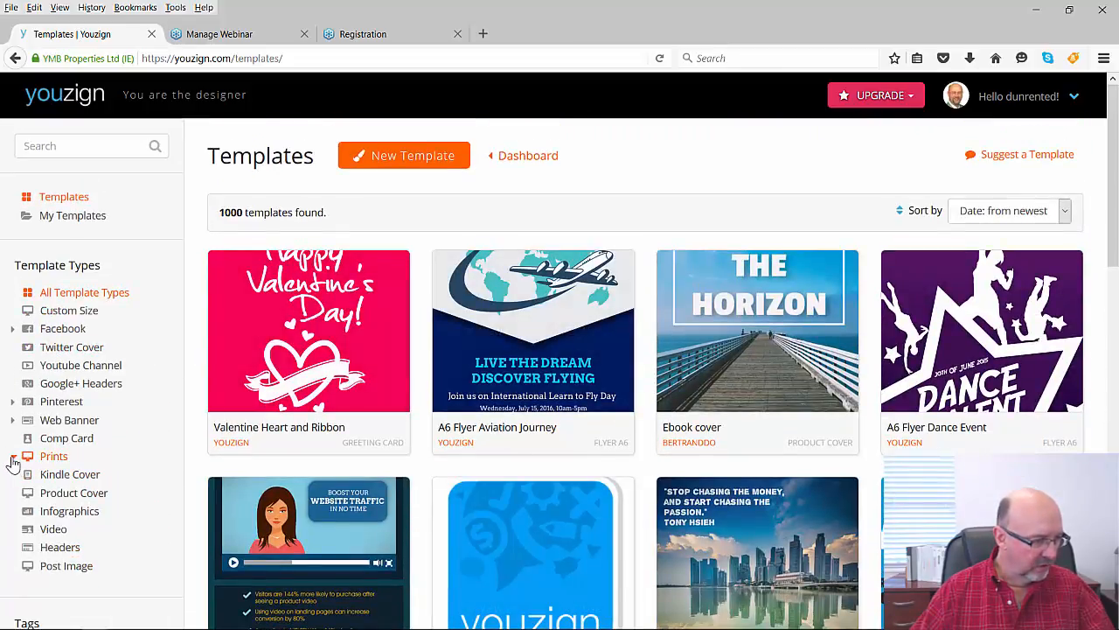
left_click(12, 461)
scroll(125, 437, "down", 2)
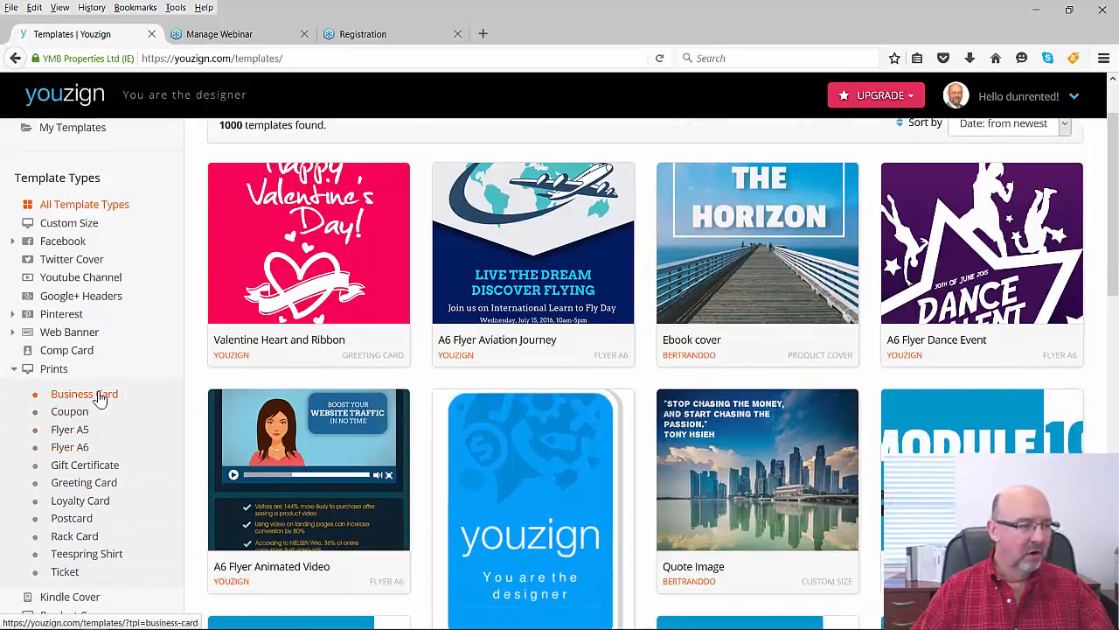
left_click(99, 399)
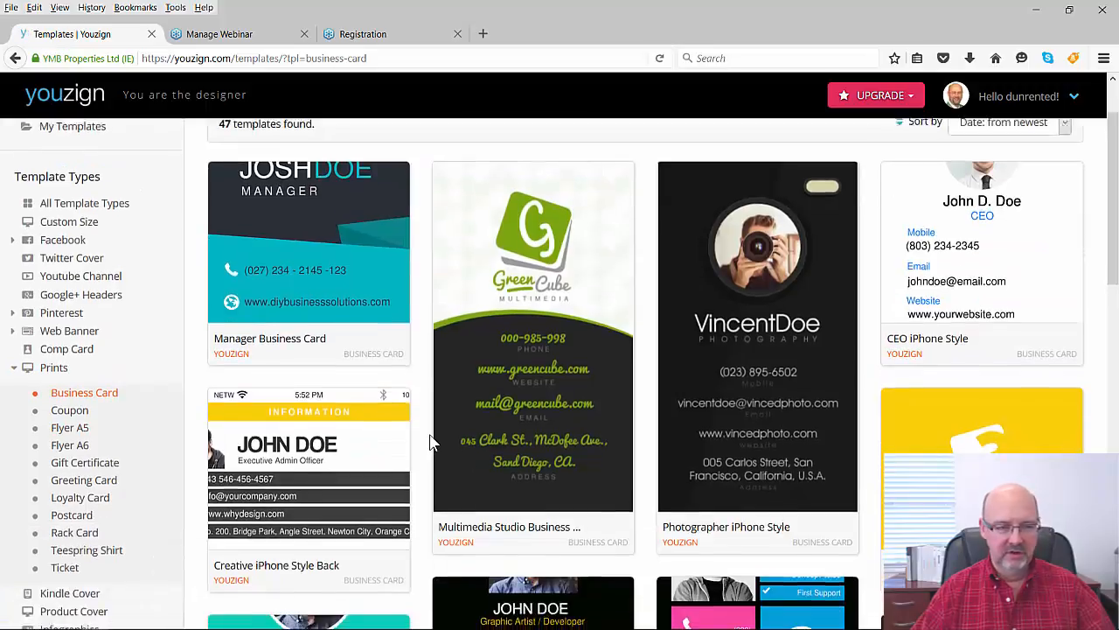
Step: Use the Multimedia Studio Business card template and save it as a new design
scroll(429, 442, "down", 1)
mouse_move(601, 345)
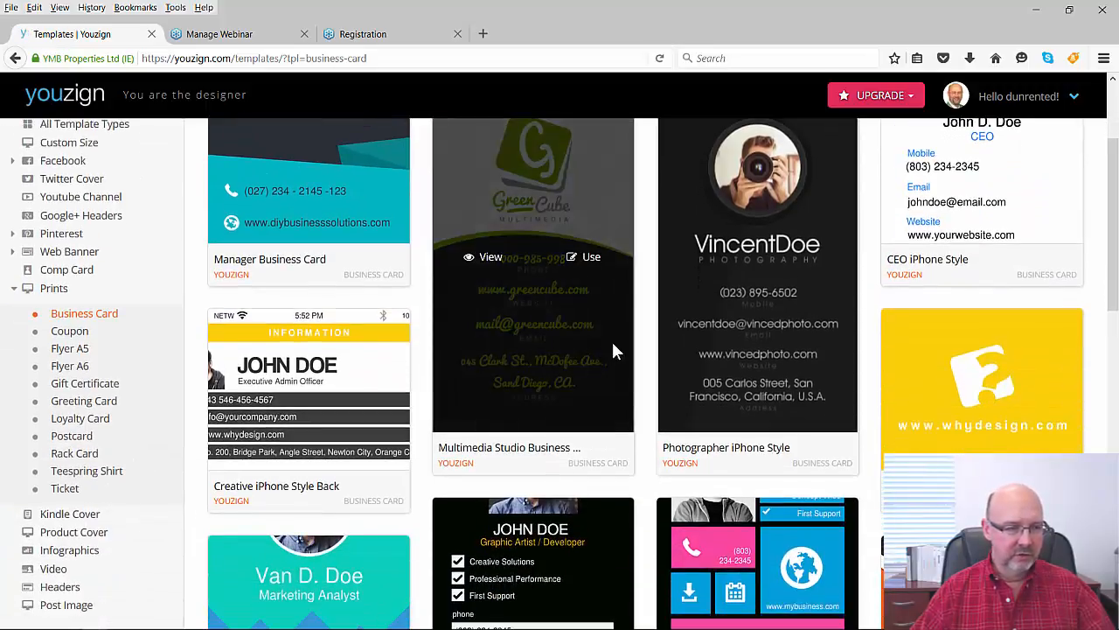
left_click(591, 258)
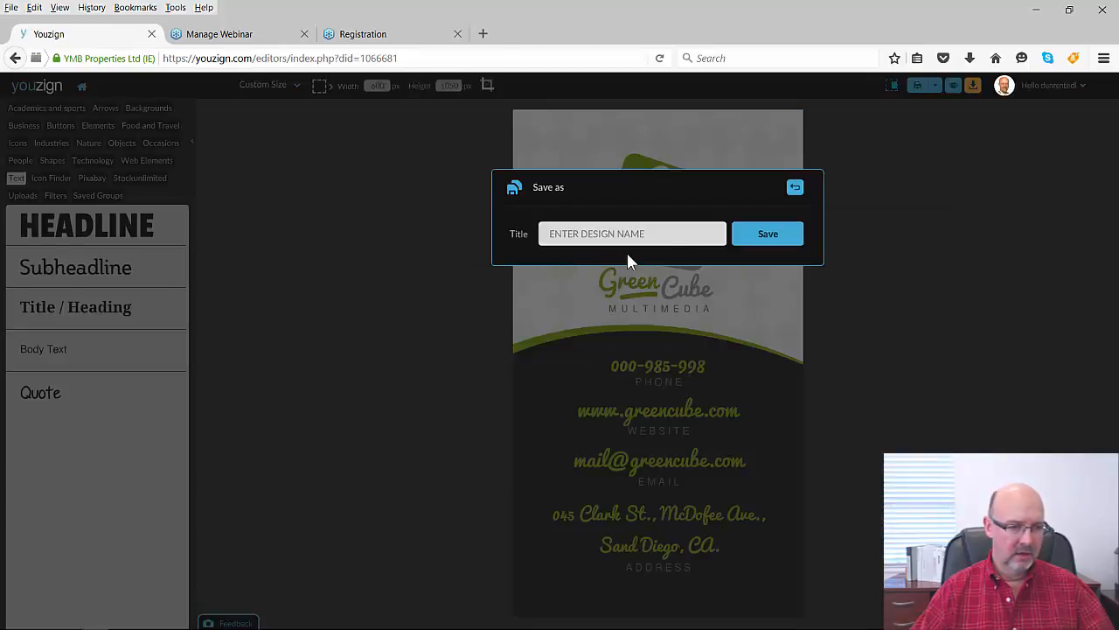
left_click(768, 234)
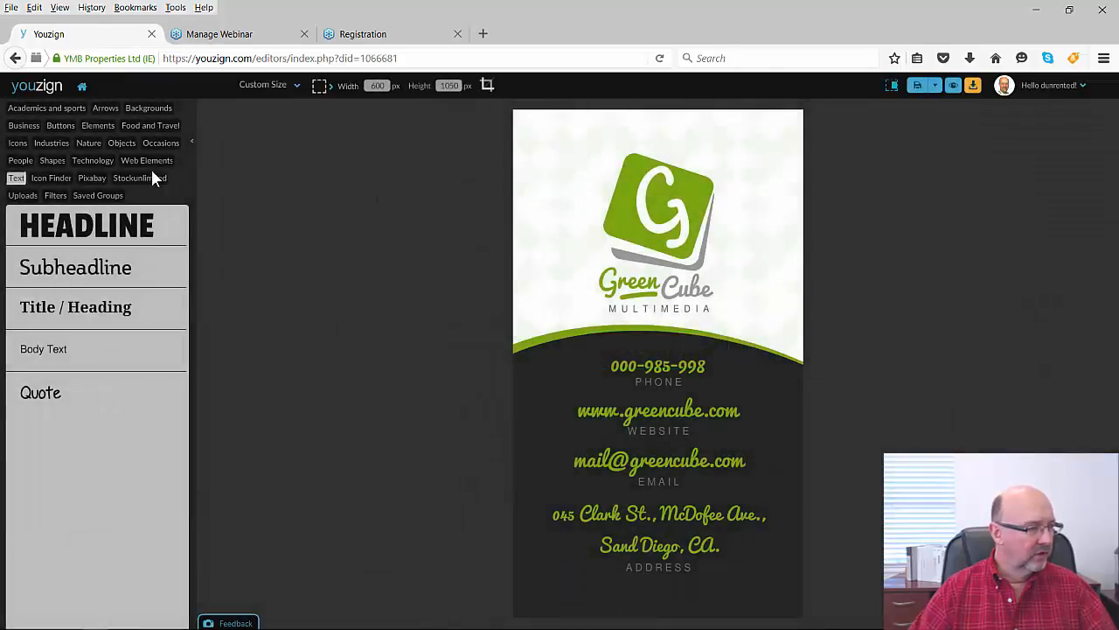
Step: Insert the uploaded penguin image with both wings lowered into the business card
left_click(23, 196)
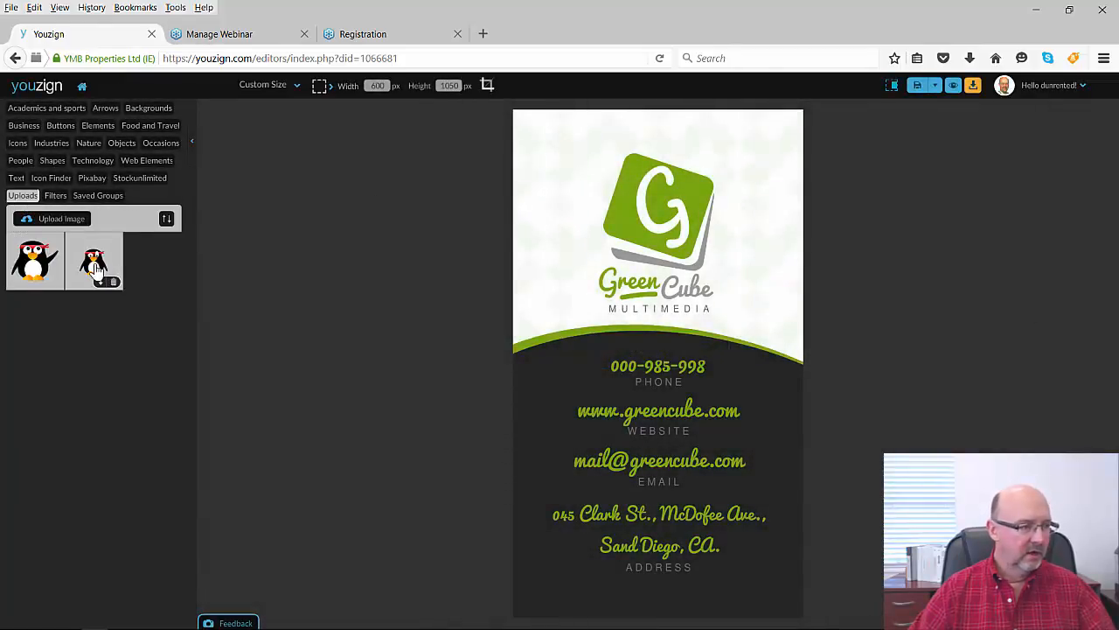
left_click(95, 270)
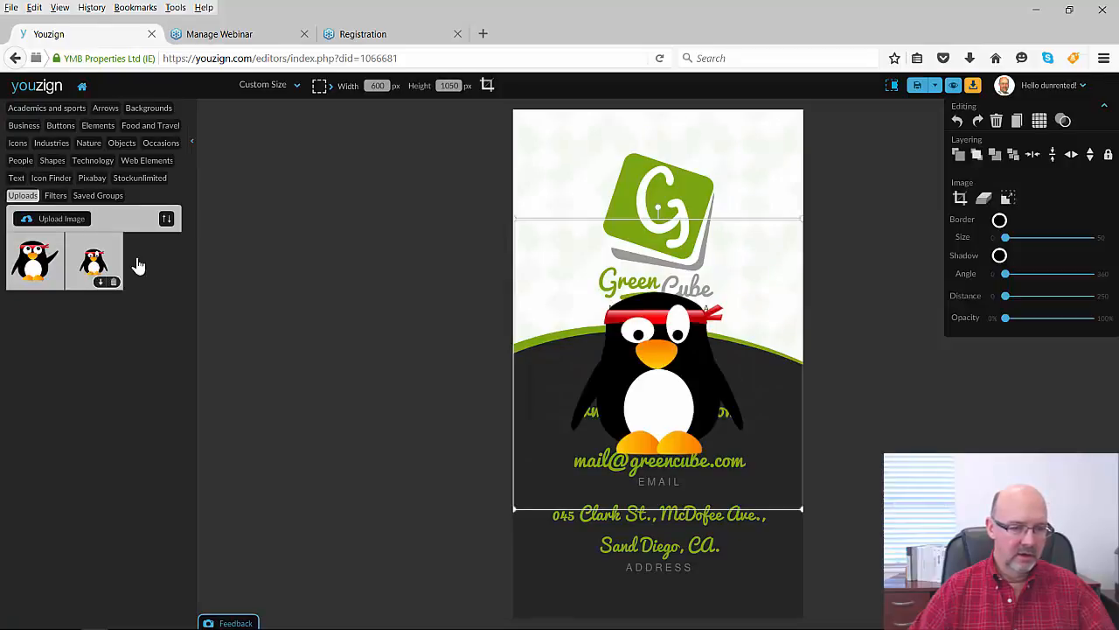
Step: Delete the letter G and the green square from the logo, and undo the deletion of the penguin
left_click(683, 183)
key("Delete")
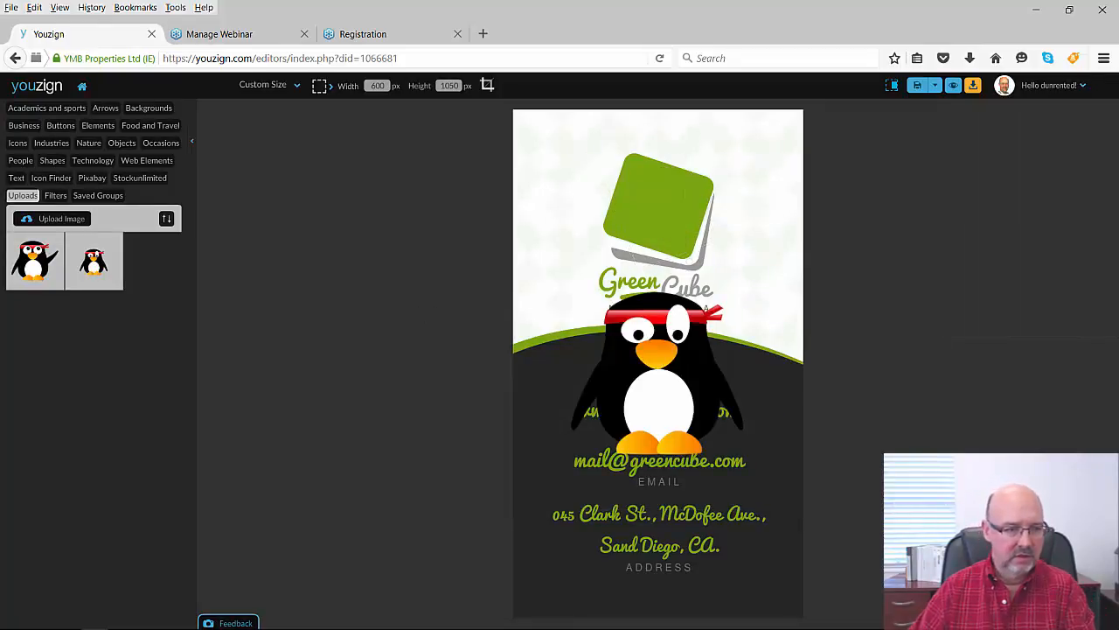
left_click(700, 205)
key("Delete")
key("Delete")
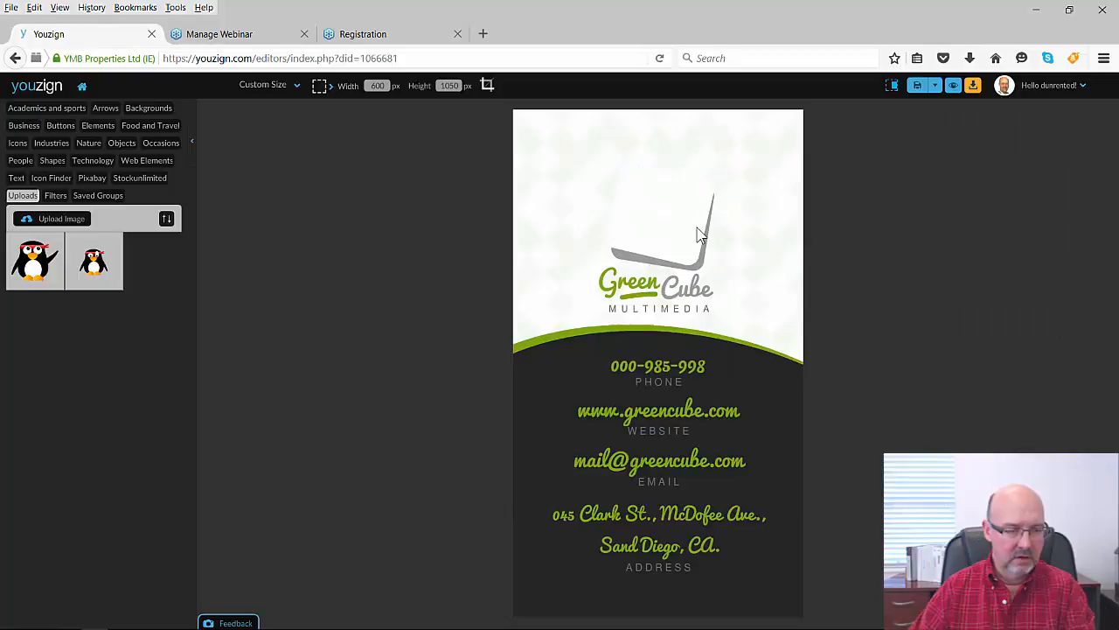
key("ctrl+z")
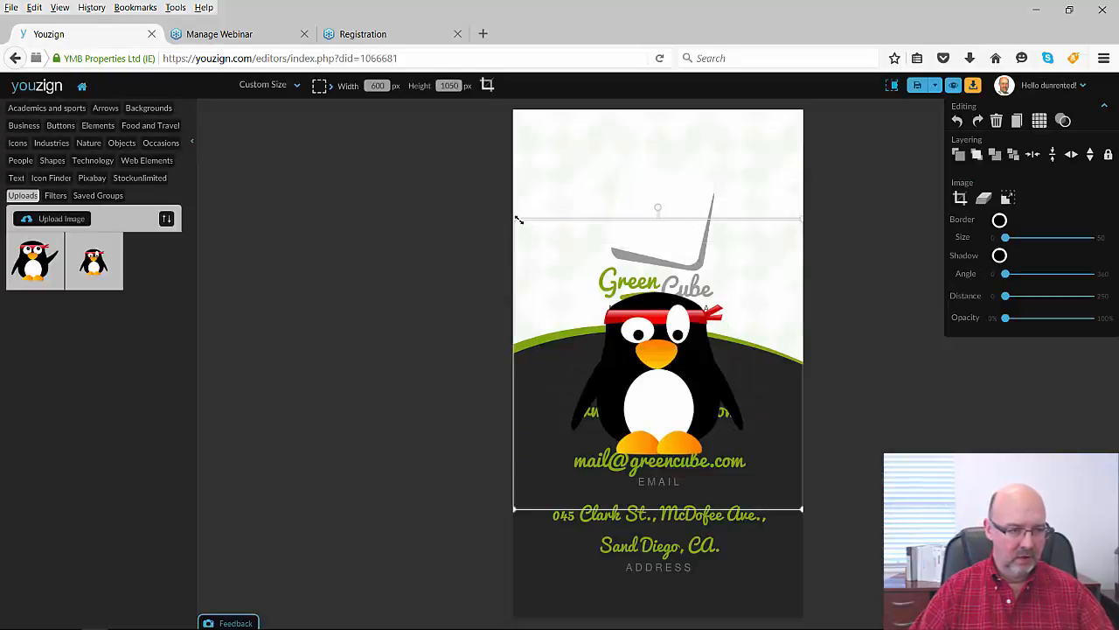
Step: Shrink the penguin and move it into the logo area above the company name
left_click_drag(513, 217, 639, 346)
left_click_drag(724, 396, 672, 188)
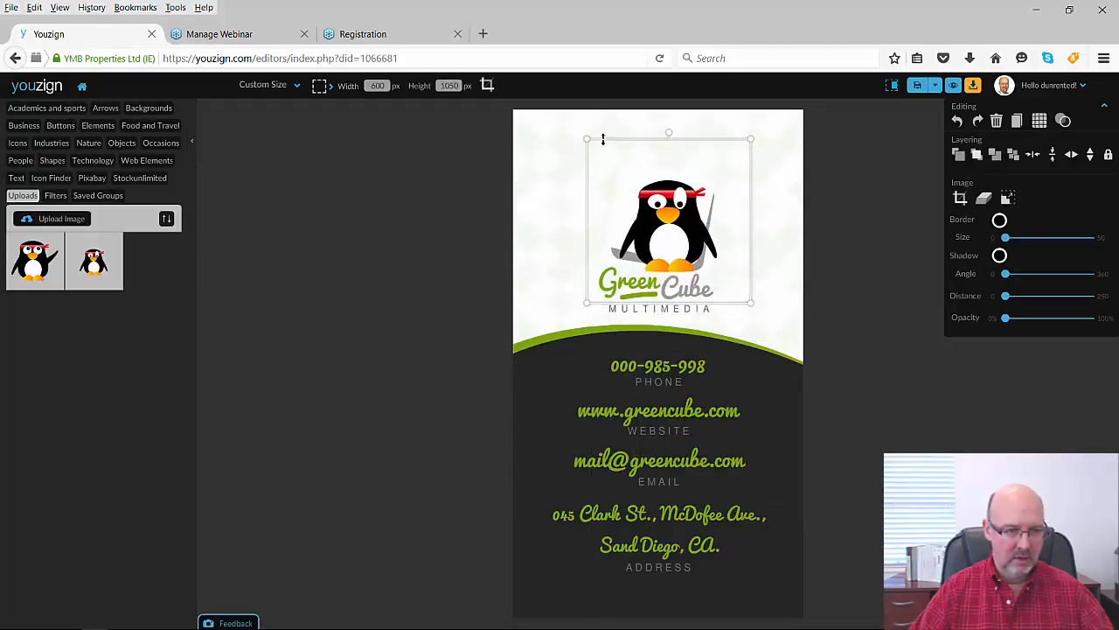
left_click_drag(585, 135, 641, 170)
left_click_drag(695, 268, 664, 233)
Step: Tilt the penguin slightly clockwise and adjust its position so it stands on the grey logo corner
left_click_drag(659, 141, 669, 134)
mouse_move(653, 233)
left_mouse_down()
mouse_move(663, 234)
mouse_move(658, 222)
left_mouse_up()
left_click_drag(673, 146, 681, 146)
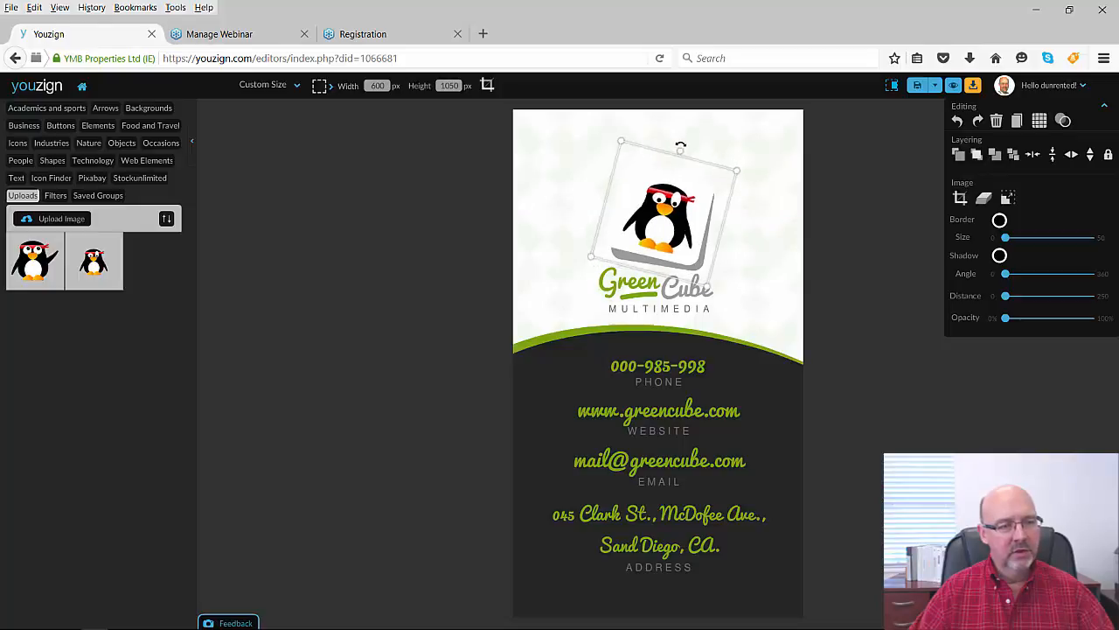
left_click(784, 174)
Step: Replace the word "Green" in the logo with "Vid"
left_click(639, 300)
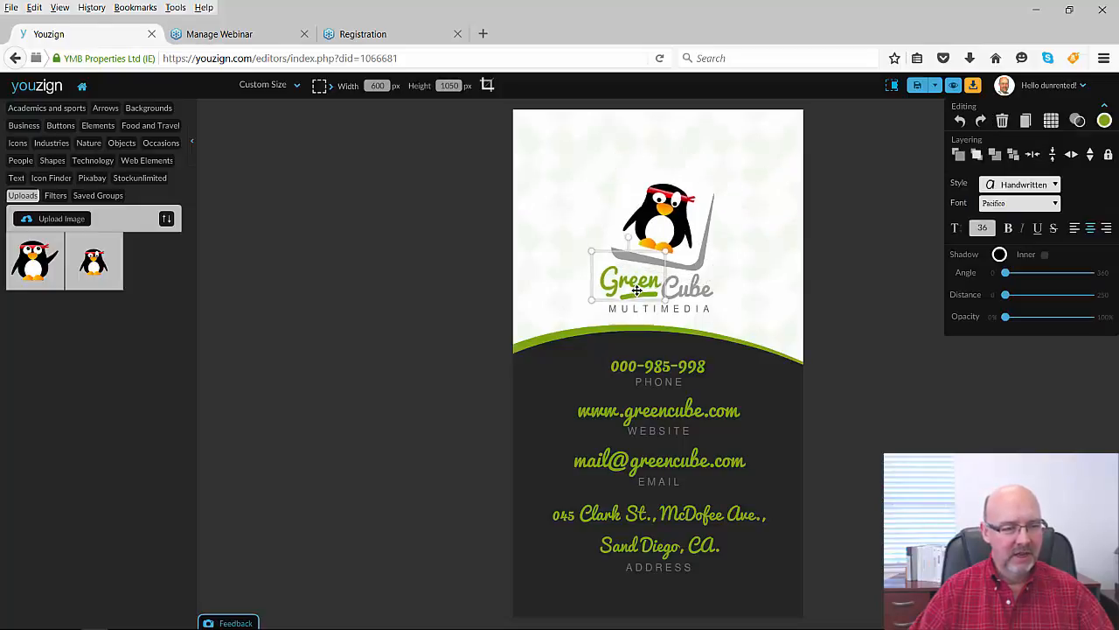
double_click(636, 290)
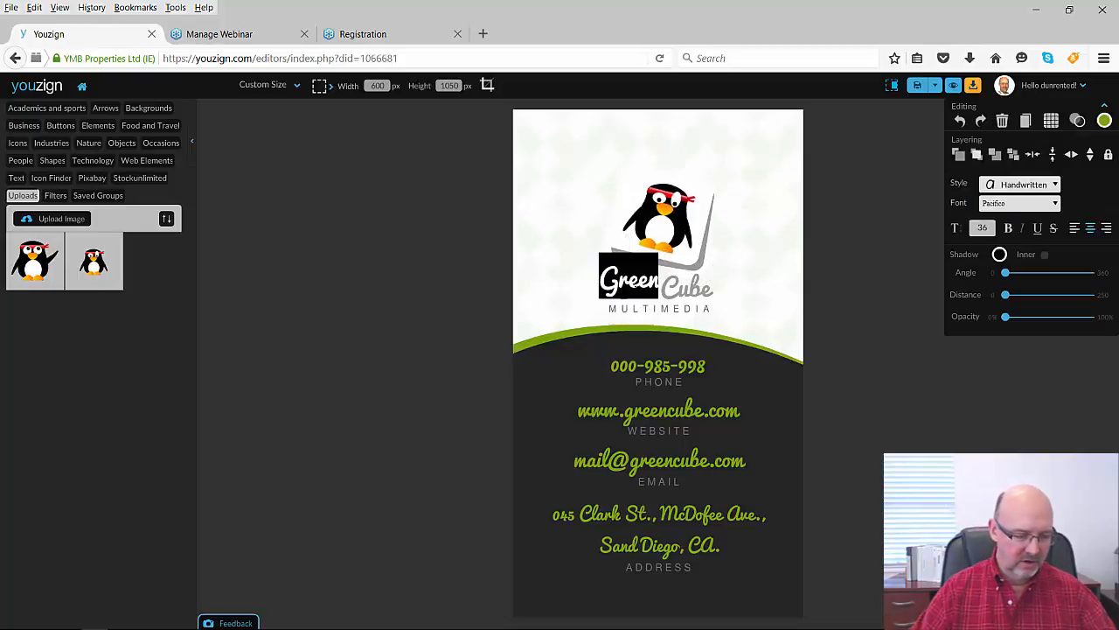
key("ctrl+v")
key("Left")
key("Left")
key("Left")
key("Left")
key("Left")
key("Left")
key("Left")
key("Left")
key("Left")
key("Left")
key("Left")
key("Left")
key("Left")
key("Left")
key("Left")
key("Left")
key("Left")
key("Left")
key("Left")
key("Left")
key("Delete")
key("Delete")
key("Delete")
key("Delete")
key("Delete")
key("Delete")
key("Delete")
key("Delete")
key("Delete")
key("Delete")
key("Delete")
key("Delete")
key("Delete")
key("Delete")
key("Delete")
key("Delete")
key("Delete")
key("Delete")
key("Delete")
key("Delete")
type("Vid")
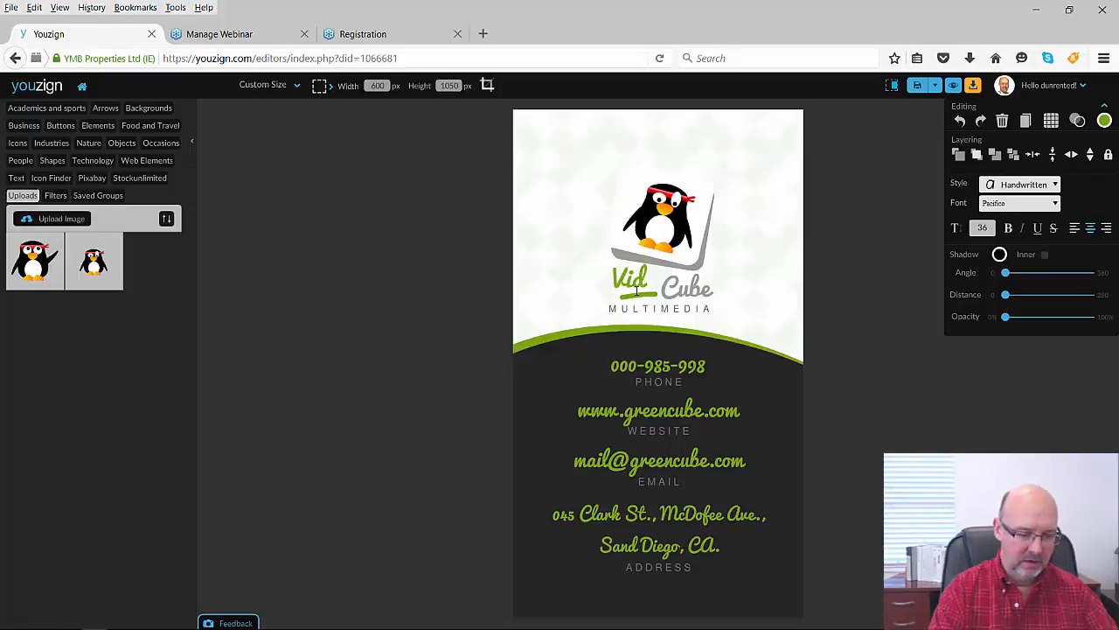
Step: Move the word "Vid" slightly right and down so it sits over the underline beside "Cube"
left_click(691, 277)
left_click(641, 287)
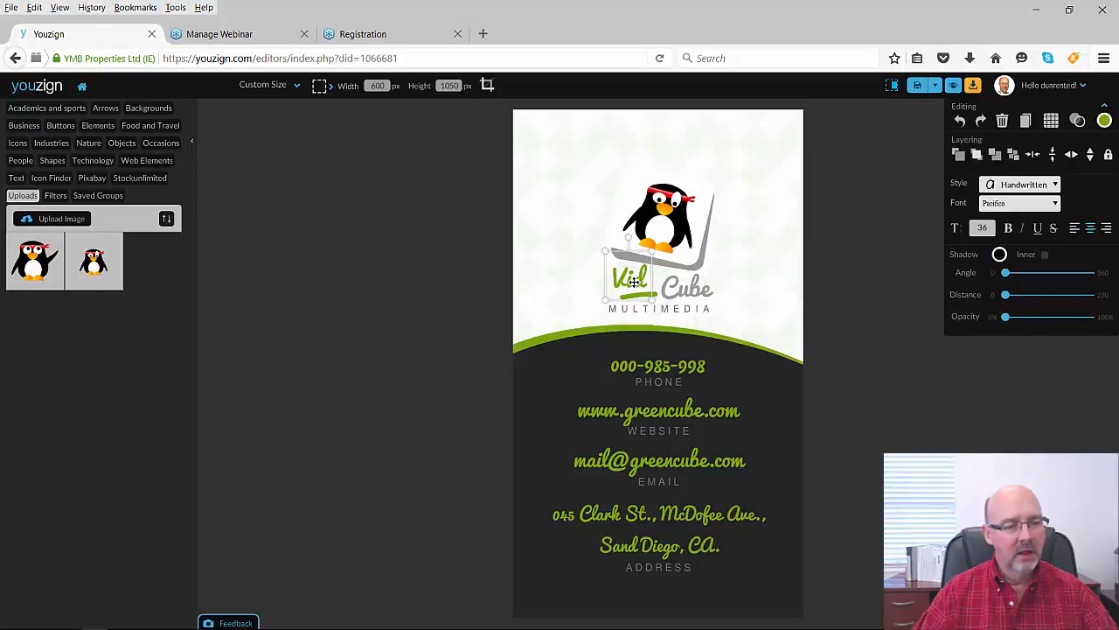
left_click_drag(635, 281, 645, 285)
Step: Replace the word "Cube" in the logo with "Penguin"
left_click(687, 292)
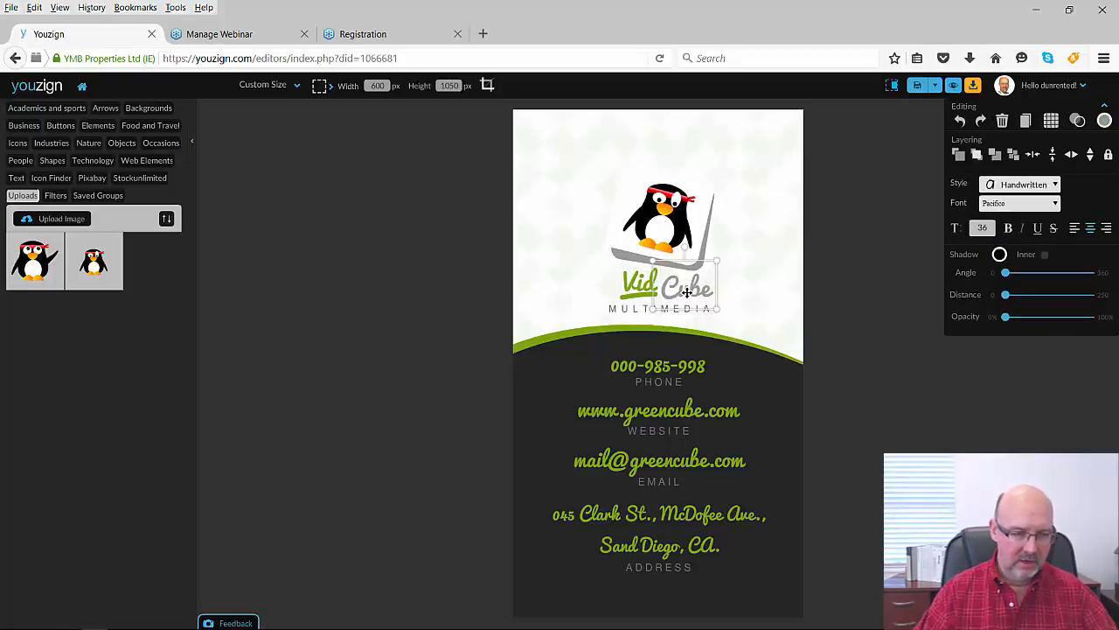
double_click(686, 292)
type("Peng")
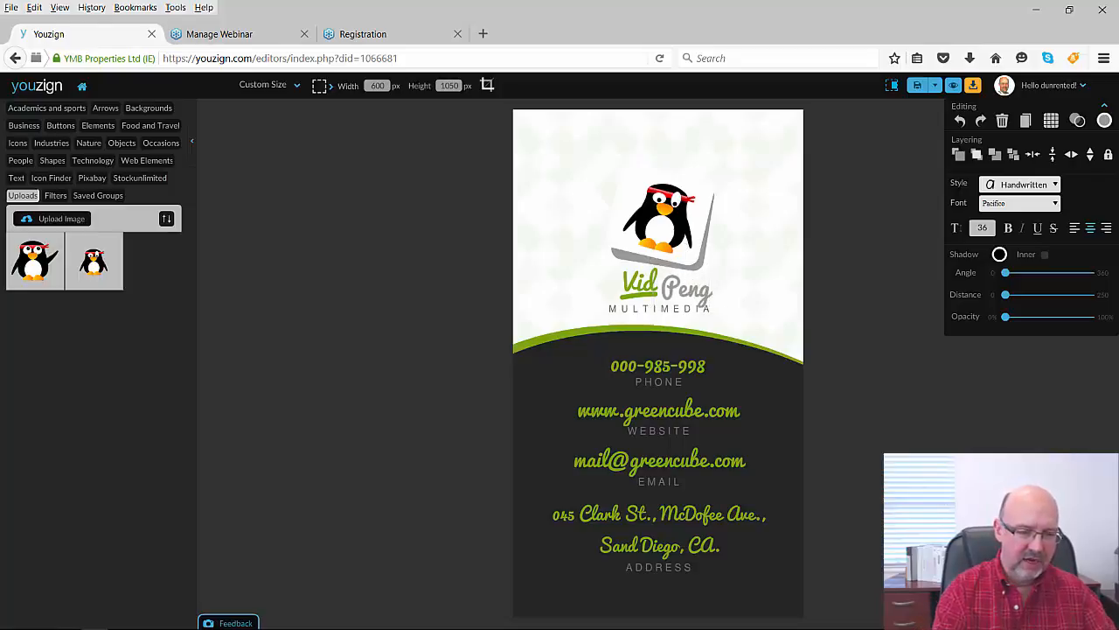
type("uin")
left_click_drag(726, 287, 707, 285)
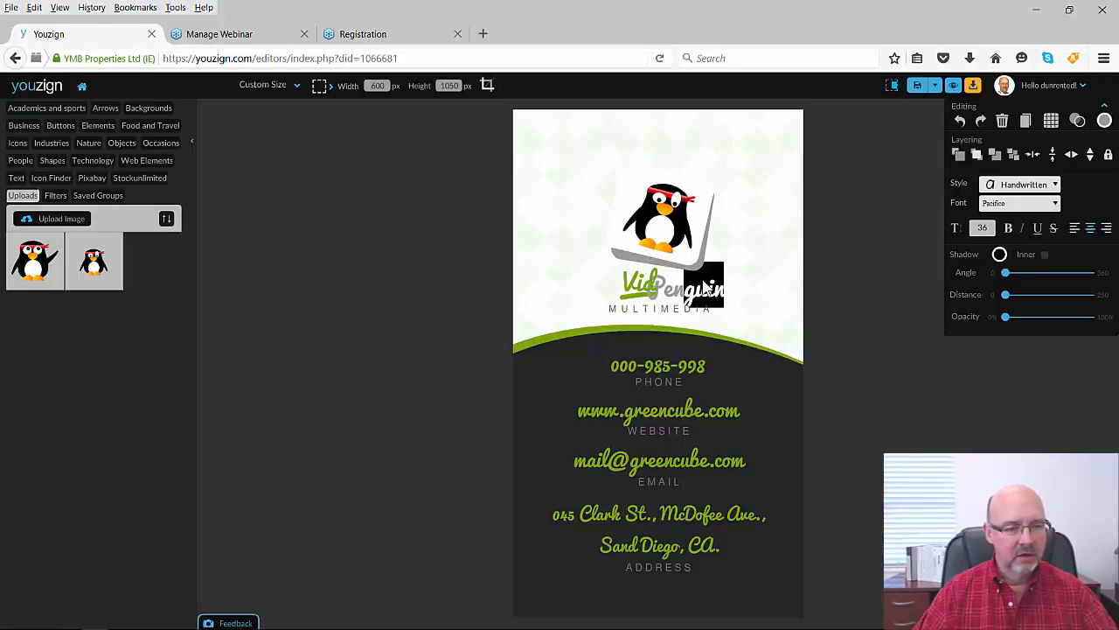
left_click(667, 291)
left_click(554, 264)
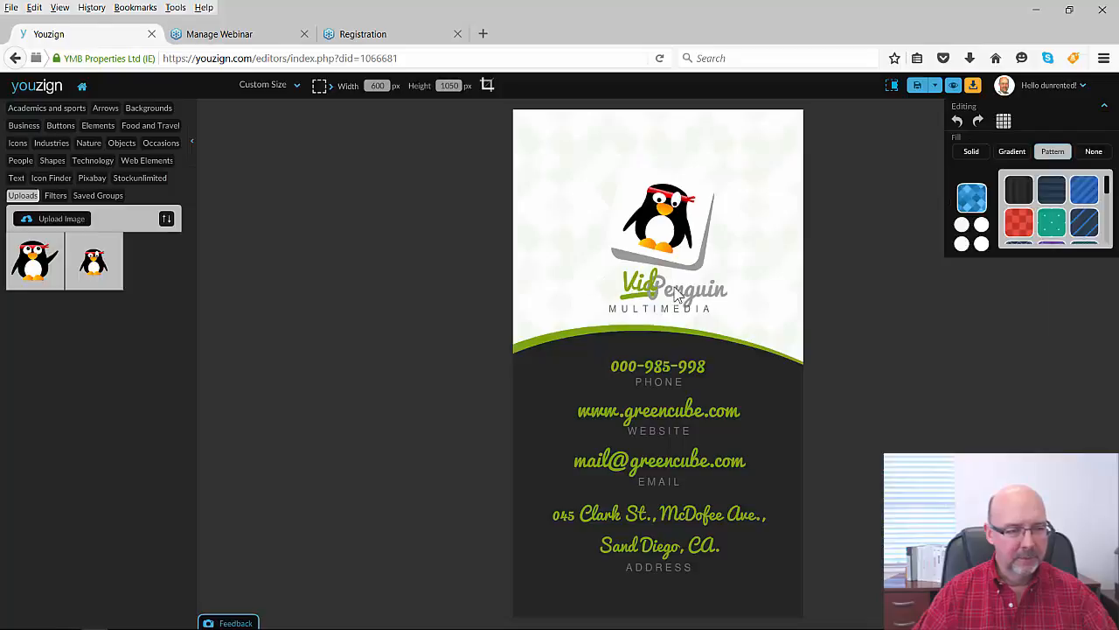
Step: Move the word "Penguin" slightly right and up so it sits clear of "Vid"
left_click(696, 285)
left_click(697, 278)
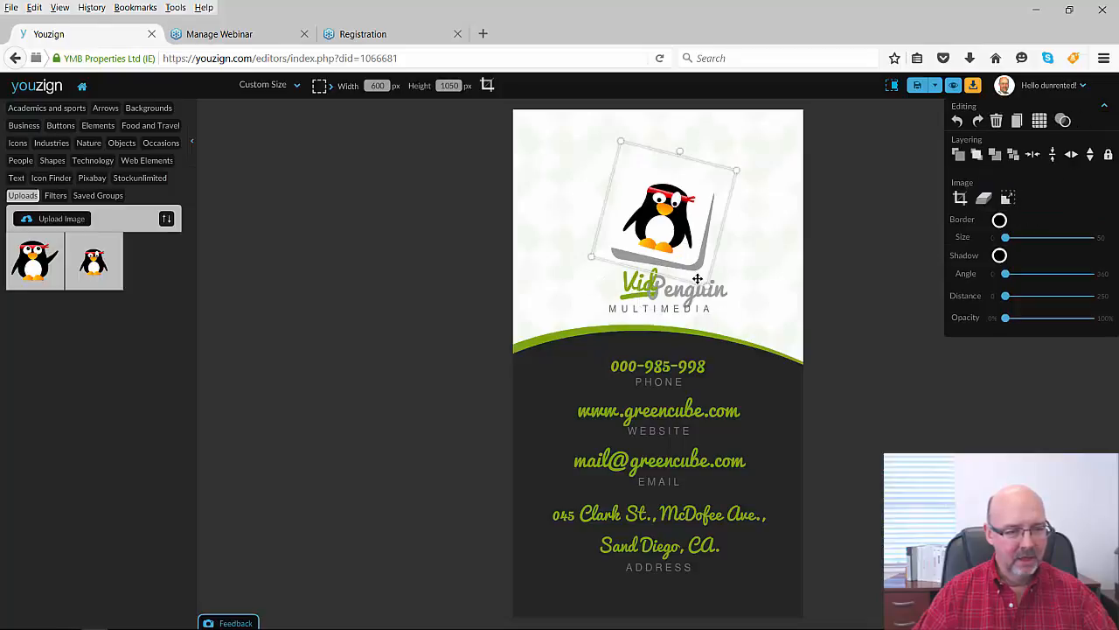
left_click_drag(690, 301, 697, 286)
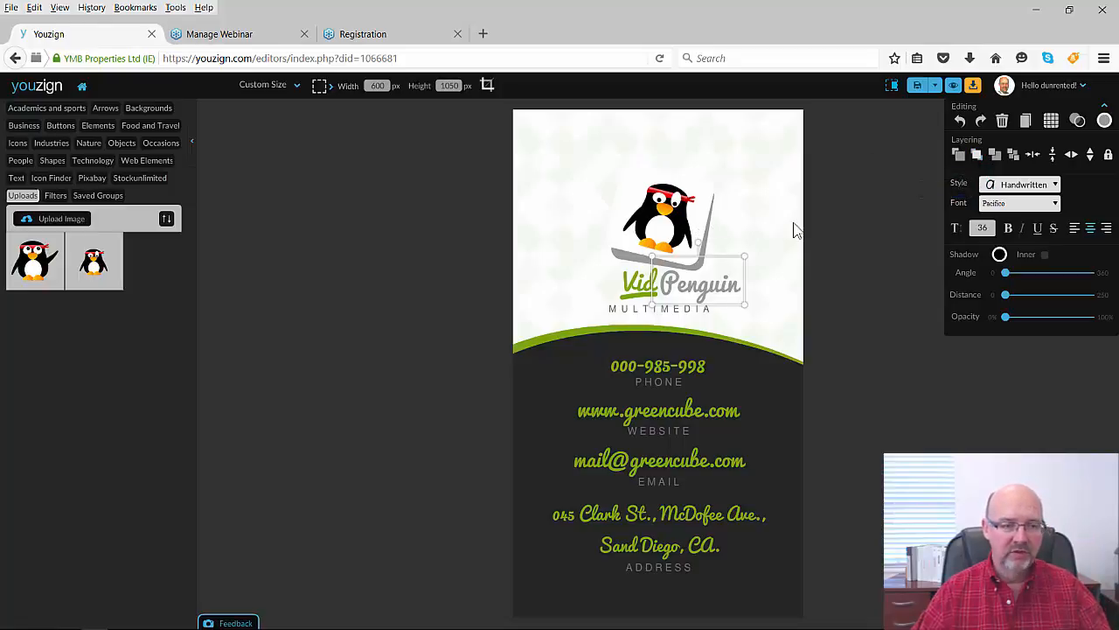
left_click(755, 276)
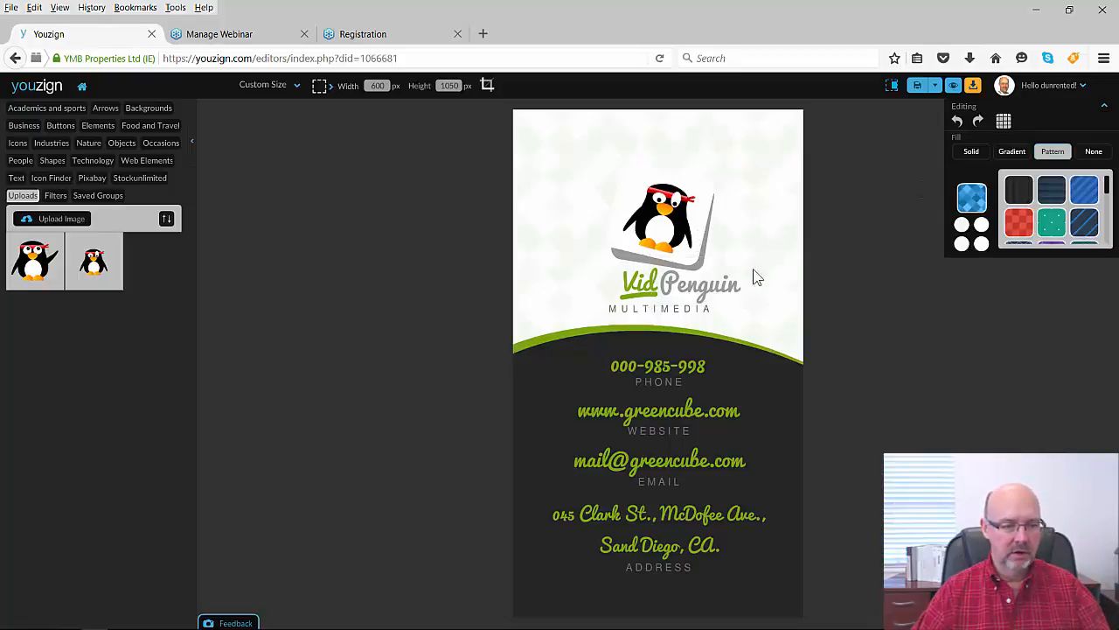
Step: Shift "Vid", its green underline and "Penguin" left so the company name is centred above MULTIMEDIA
left_click_drag(643, 295, 611, 295)
left_click(651, 296)
left_click(569, 288)
left_click(624, 295)
left_click(630, 295)
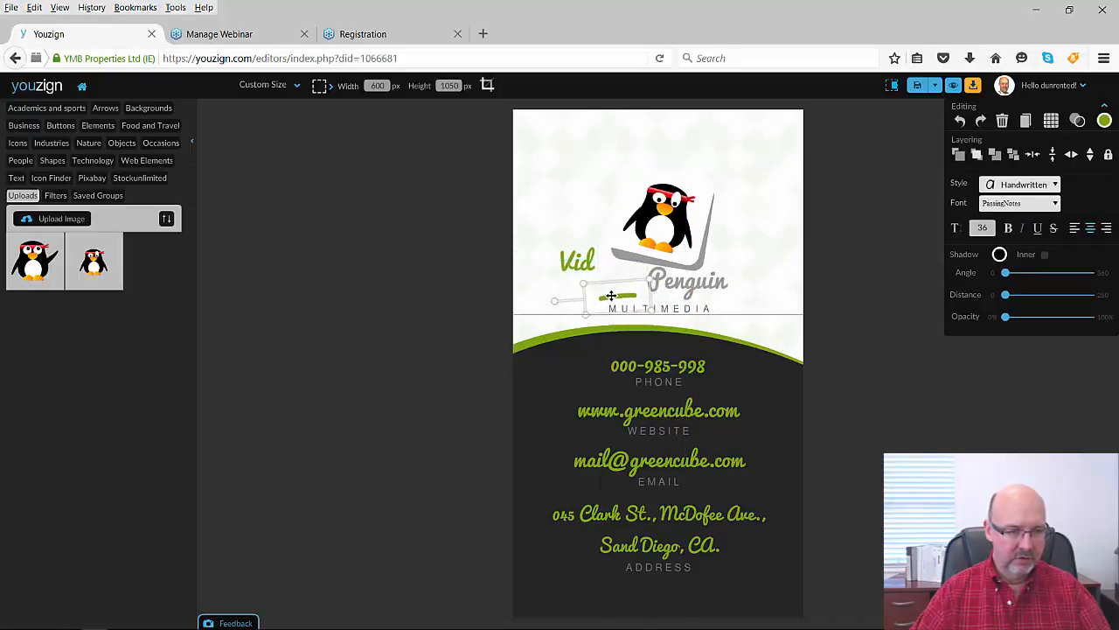
left_click_drag(577, 261, 674, 283)
left_click(684, 284)
left_click(745, 180)
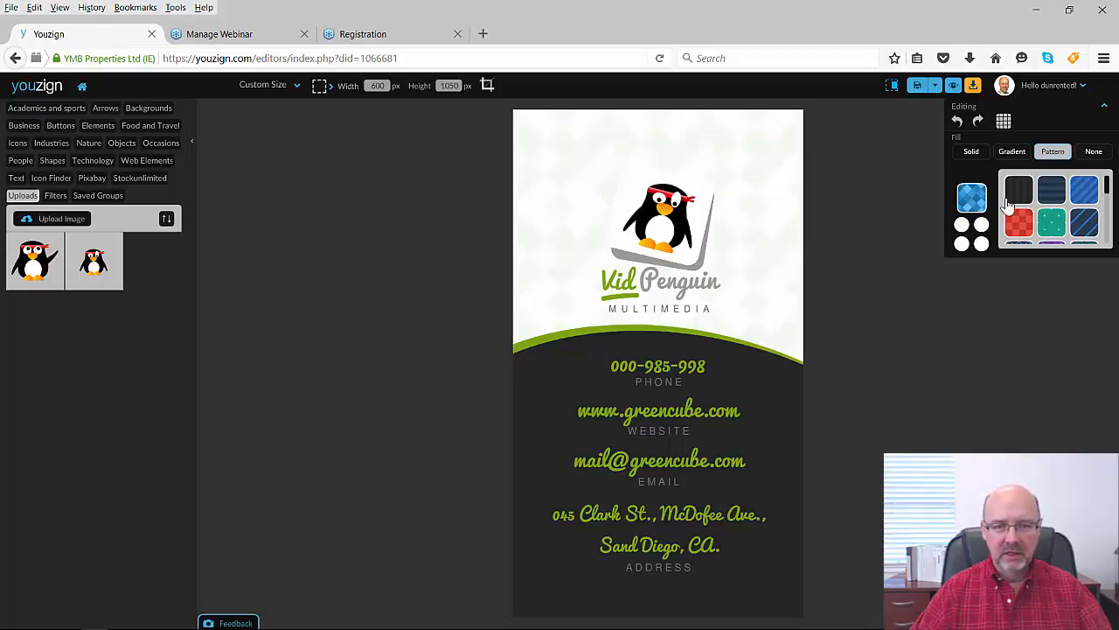
Step: Try an orange-to-yellow gradient and a solid white fill on the card background, and return to a pattern fill
left_click(1016, 156)
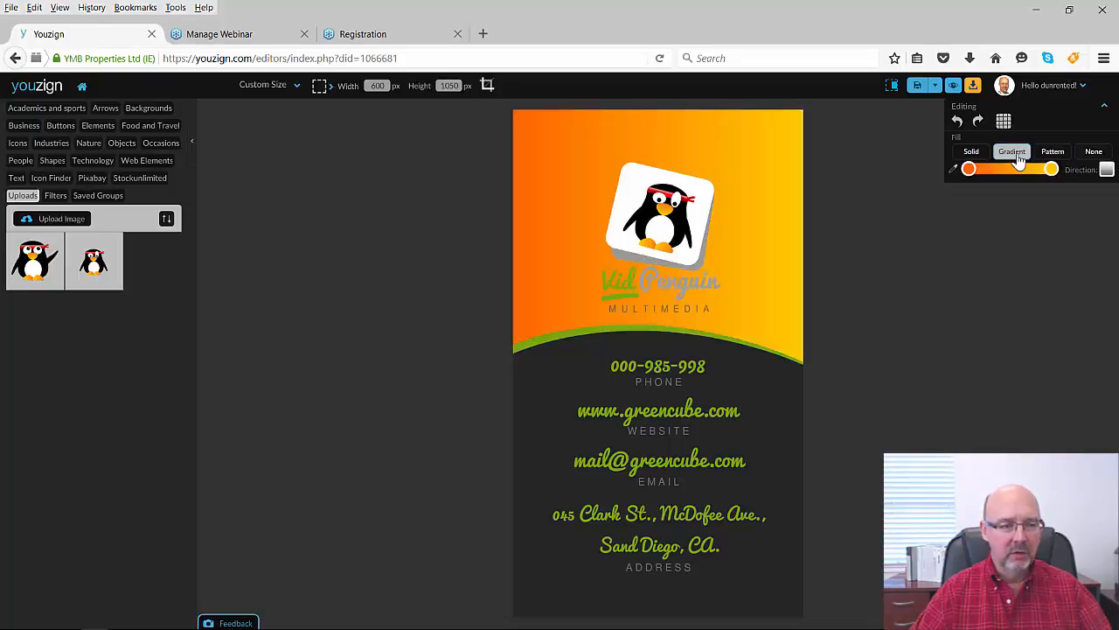
left_click(969, 154)
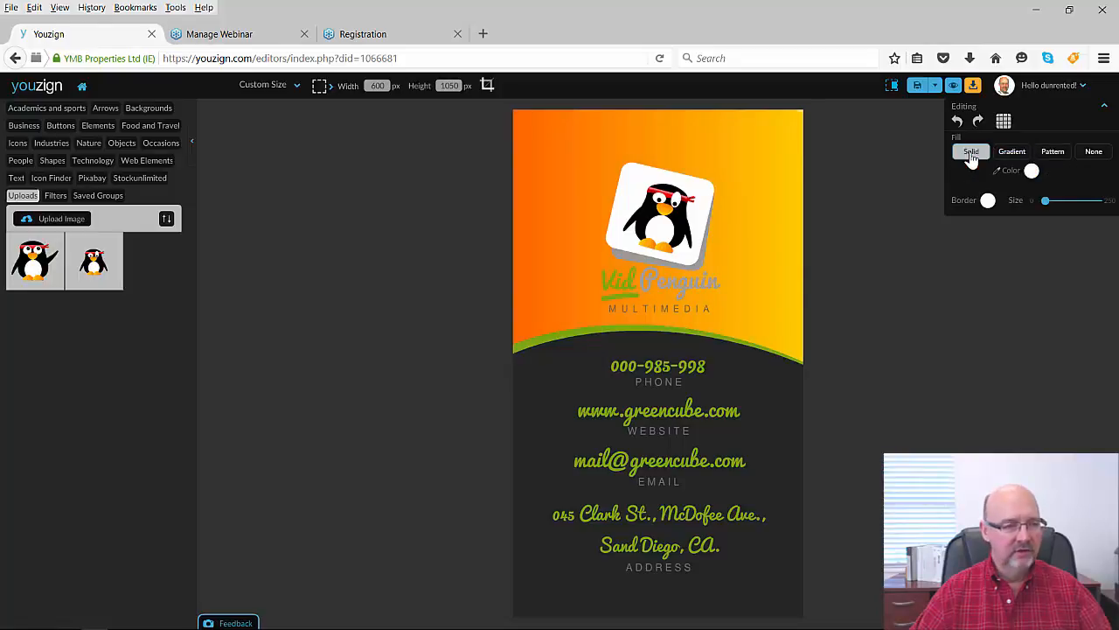
left_click(1056, 158)
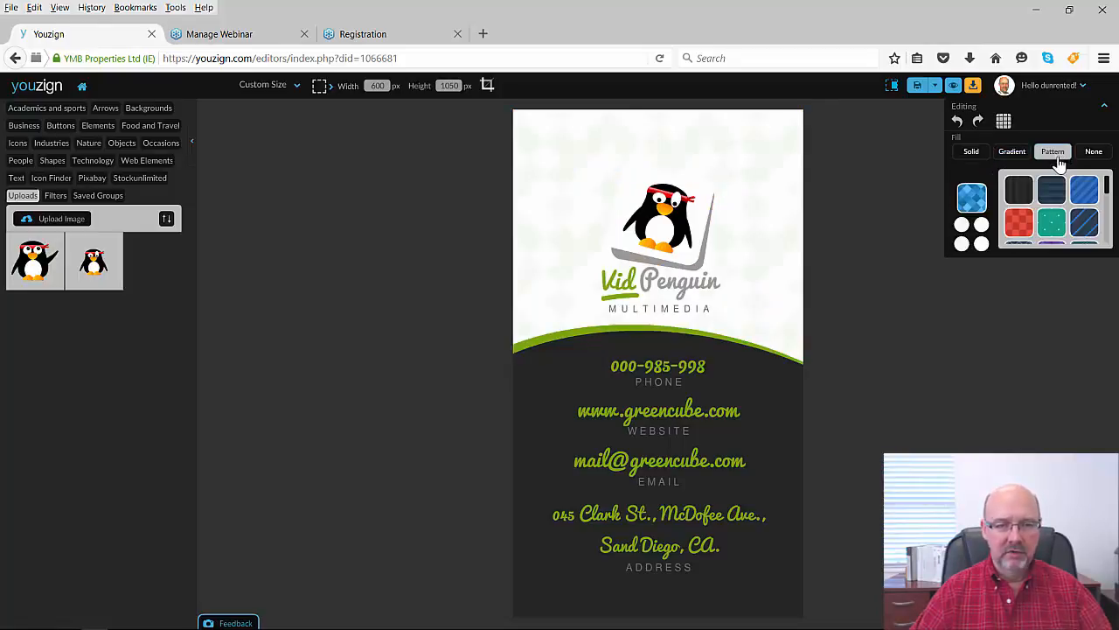
Step: Try several background patterns on the card, including red checks and navy with blue diagonal stripes
left_click(1019, 224)
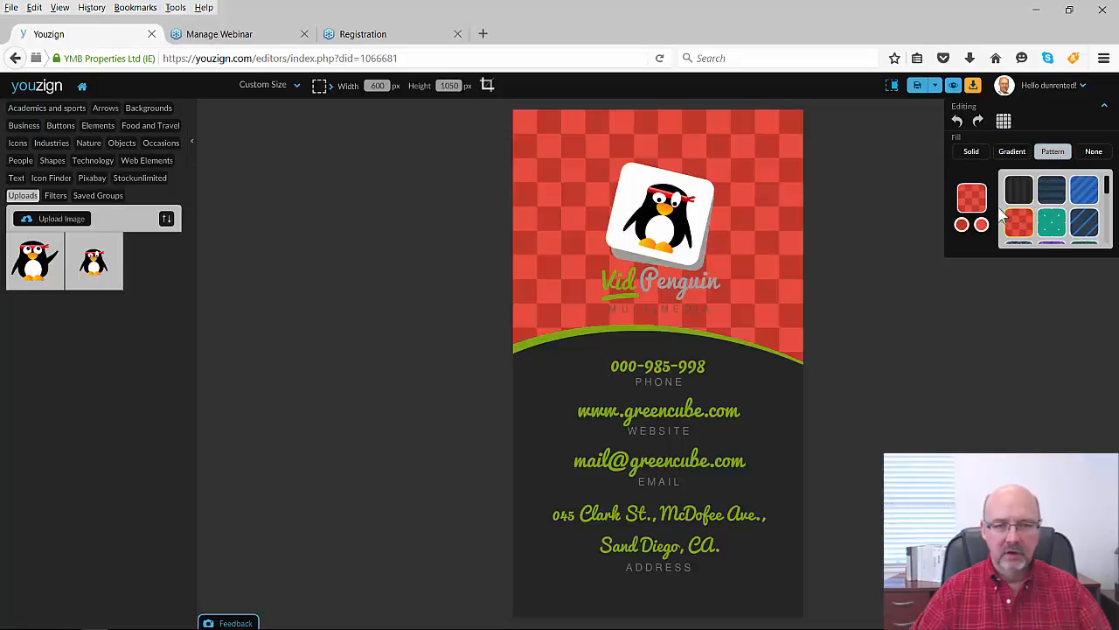
left_click(1018, 189)
left_click(1081, 192)
left_click(1050, 227)
left_click(1084, 226)
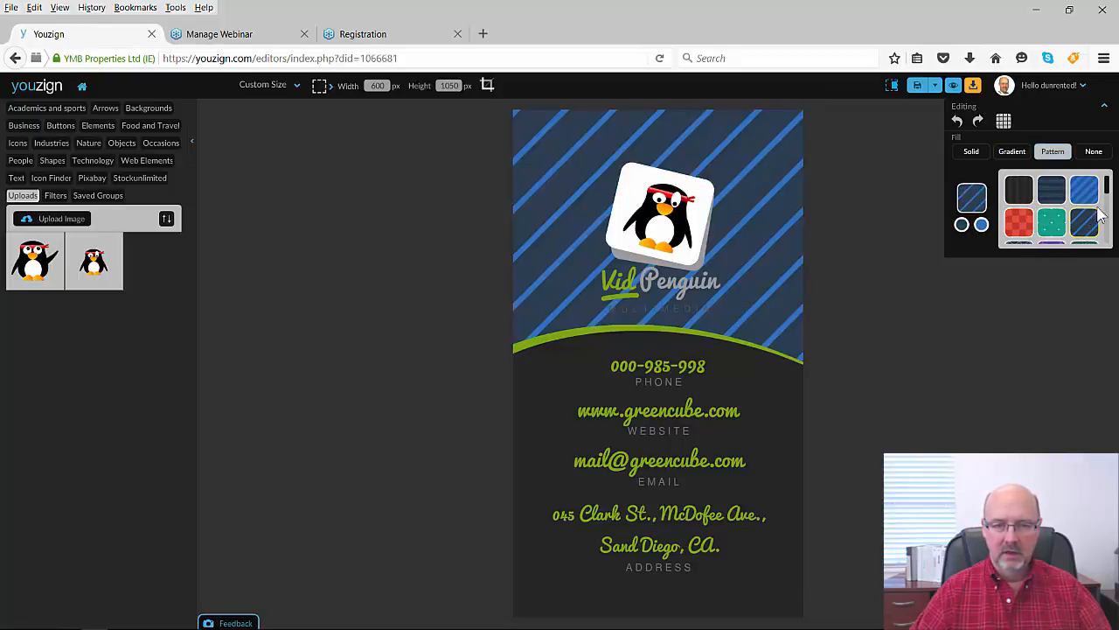
left_click_drag(1107, 188, 1110, 215)
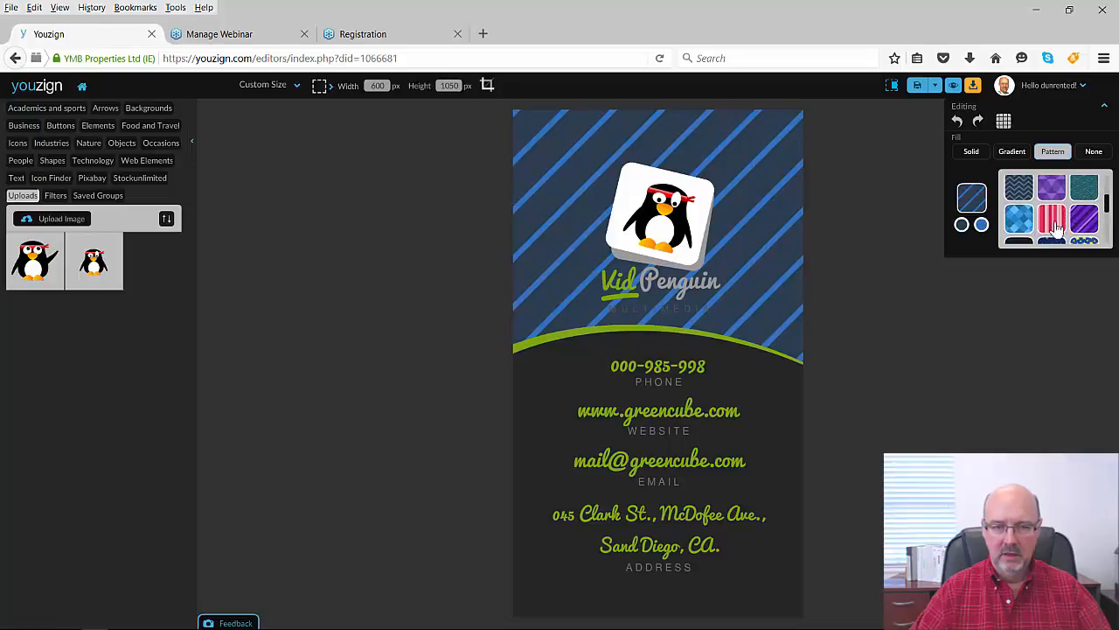
Step: Apply the blue diamond pattern to the background and recolour one of its blue shades red
left_click(1018, 223)
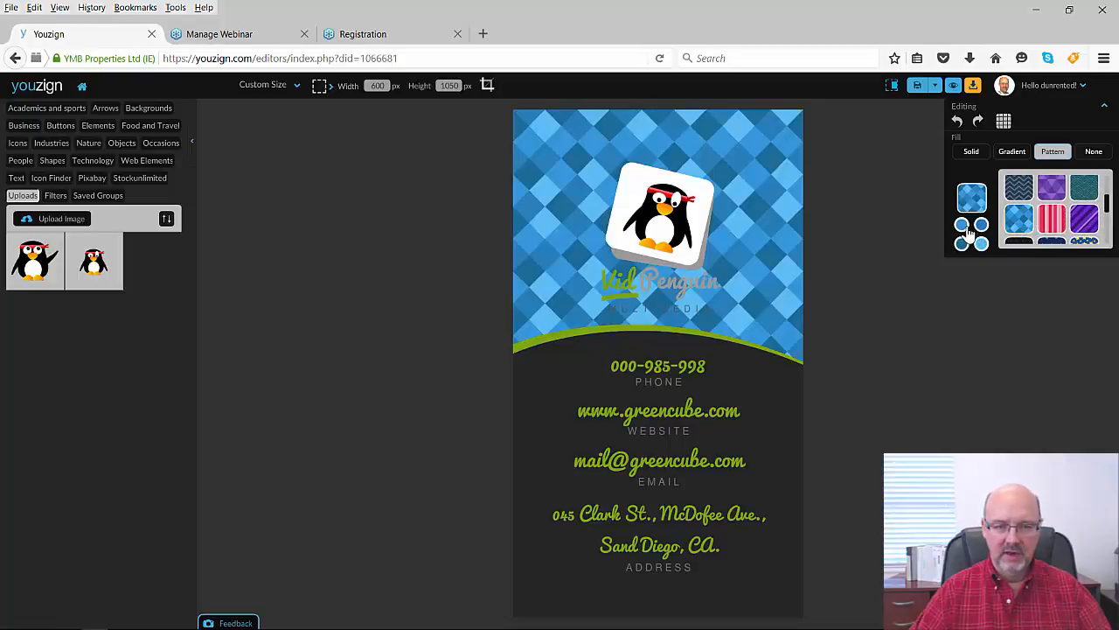
left_click(981, 224)
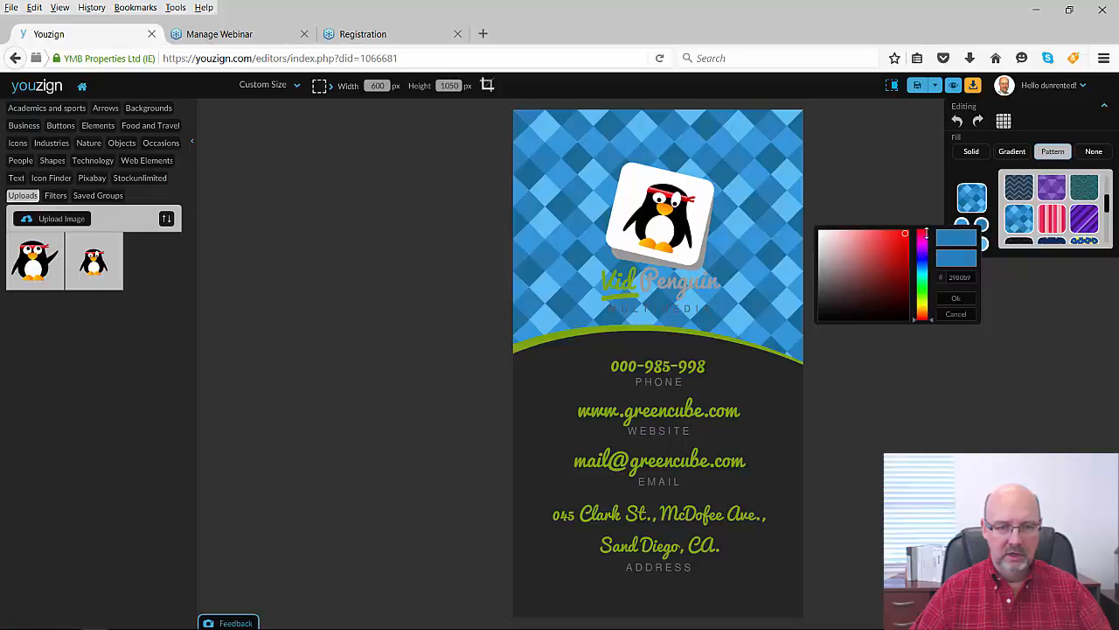
left_click(905, 233)
left_click(922, 278)
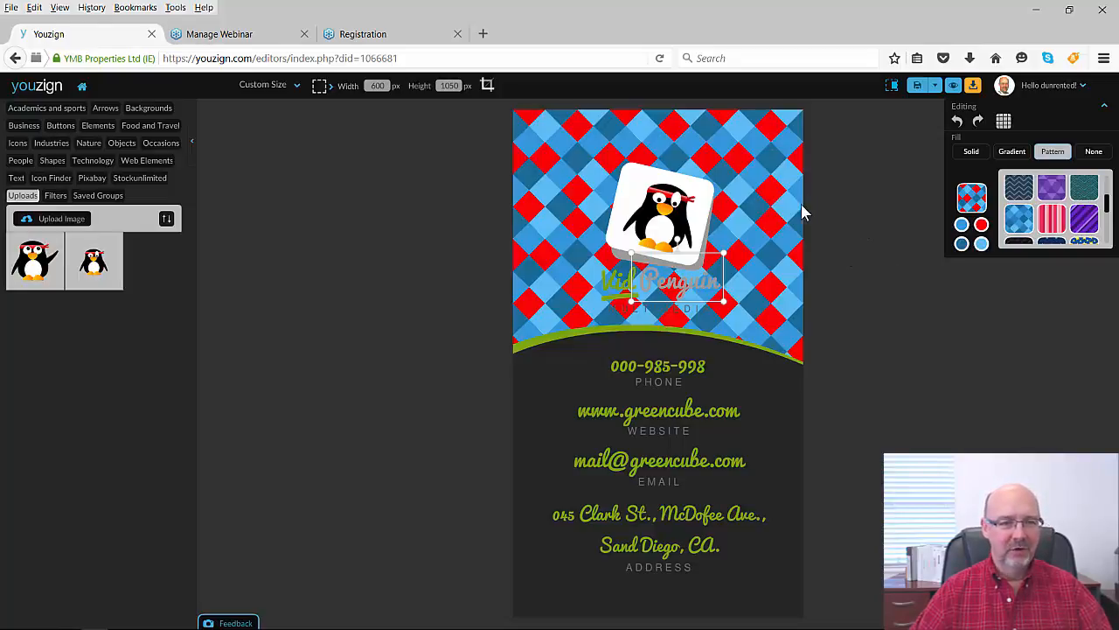
Step: Undo the recent background fill experiments and the leftward shift of the company name
left_click(957, 123)
left_click(956, 124)
left_click(957, 125)
left_click(956, 124)
left_click(956, 124)
left_click(957, 124)
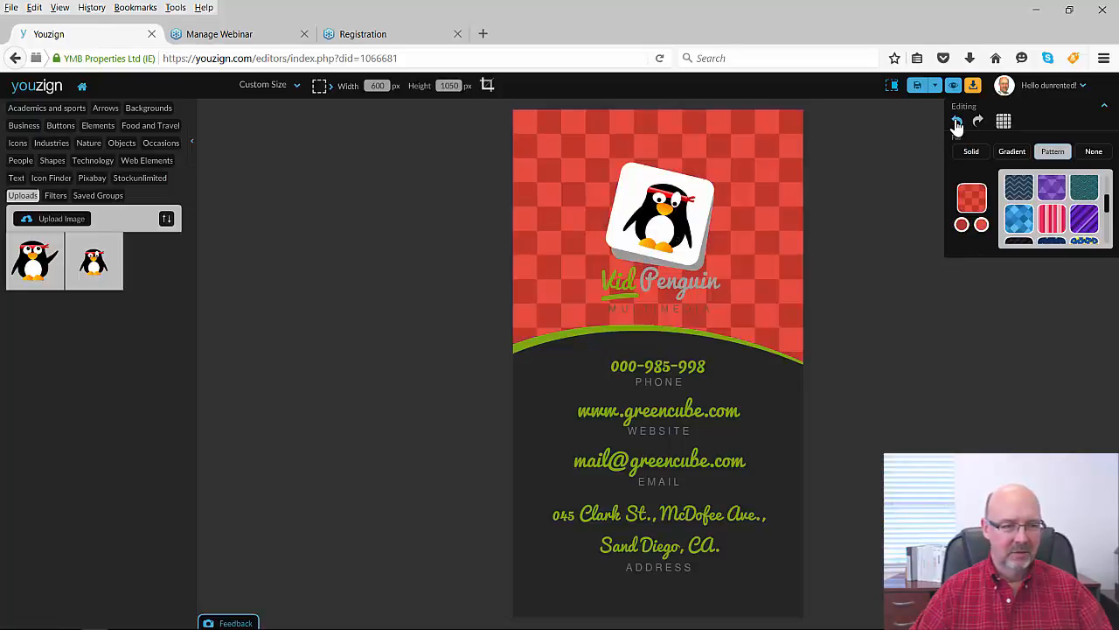
left_click(956, 124)
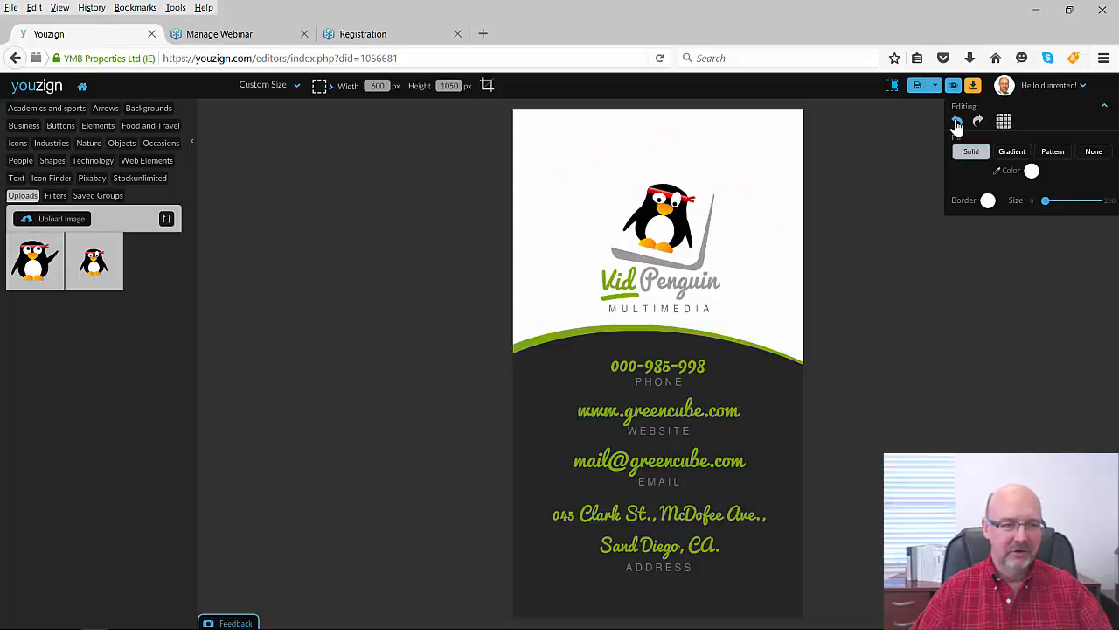
left_click(957, 124)
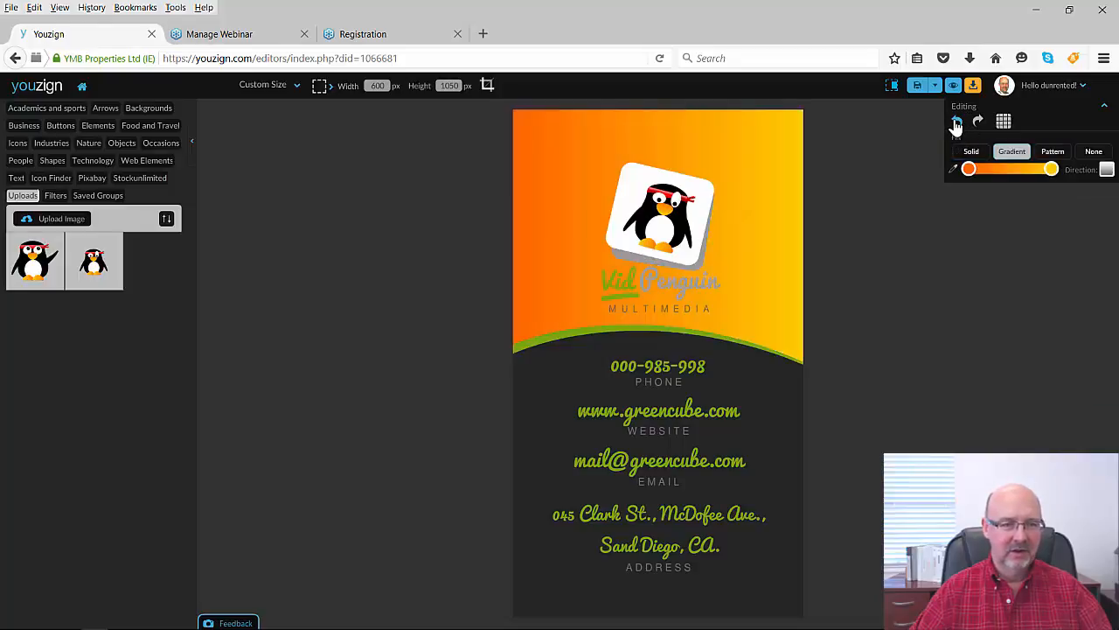
left_click(957, 124)
left_click(957, 124)
left_click(957, 124)
left_click(956, 124)
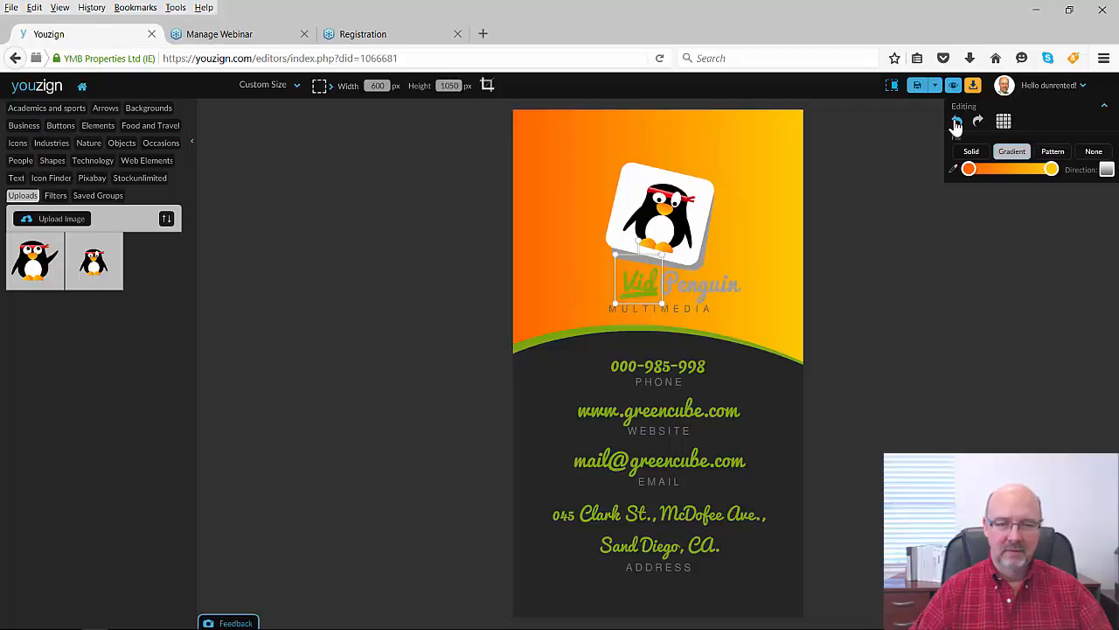
Step: Fill the card background with the light blue sky pattern with white clouds
left_click(1058, 155)
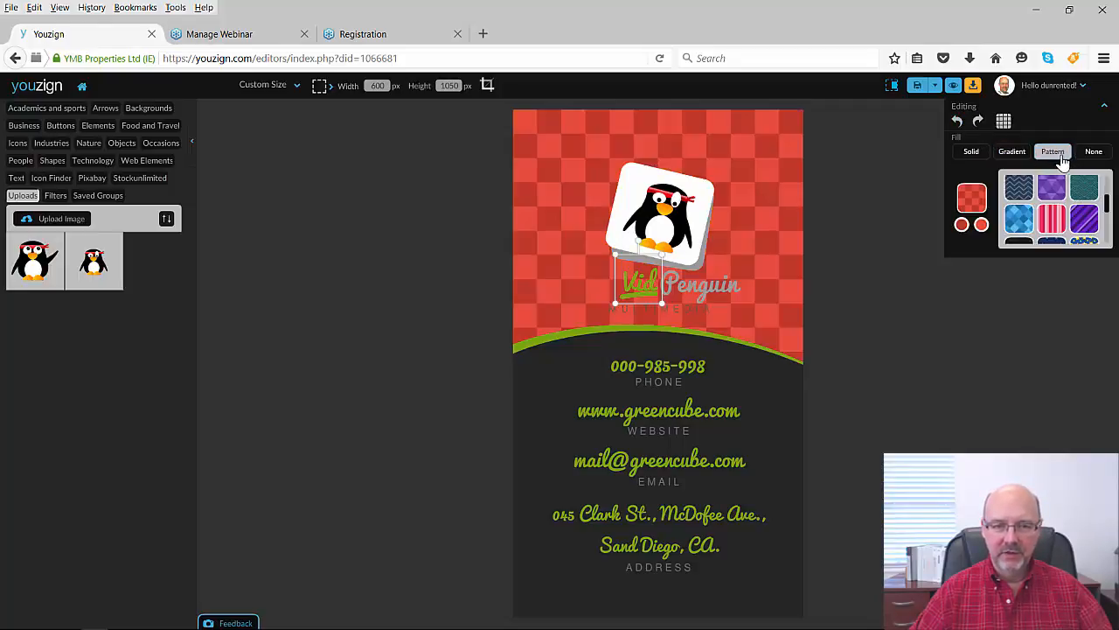
left_click_drag(1108, 206, 1108, 243)
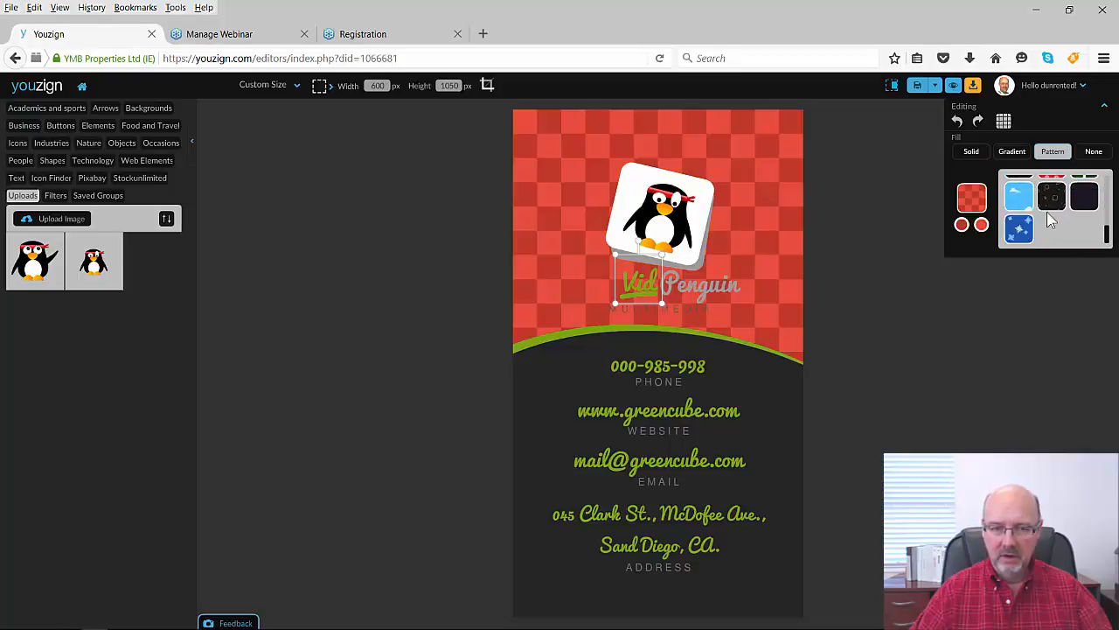
left_click(1018, 194)
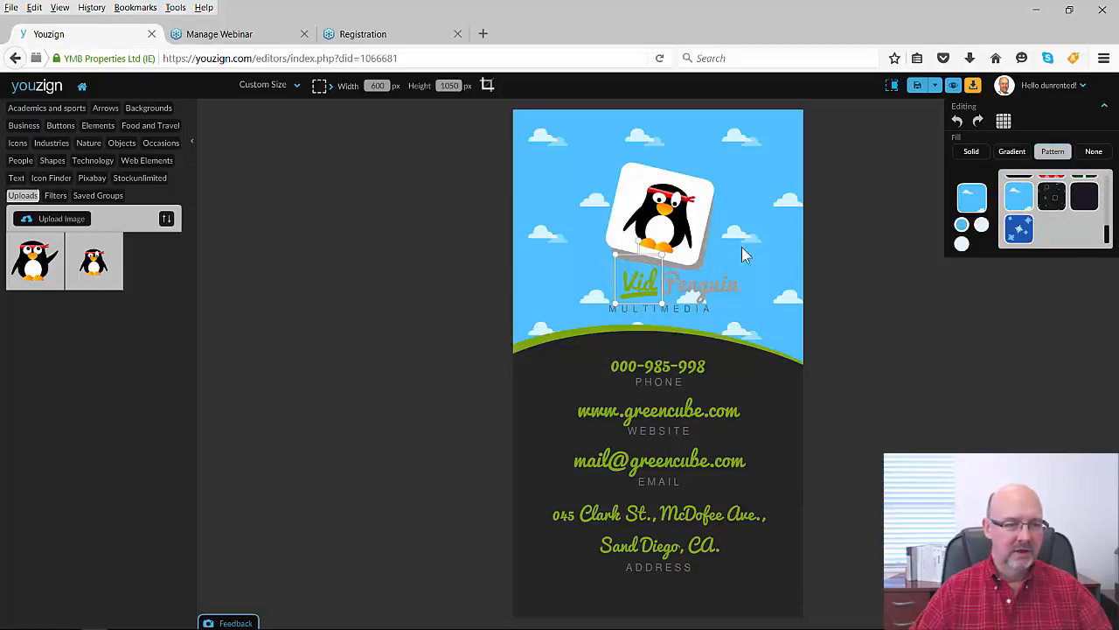
Step: Recolour the word "Vid" in the logo bright red
left_click(641, 284)
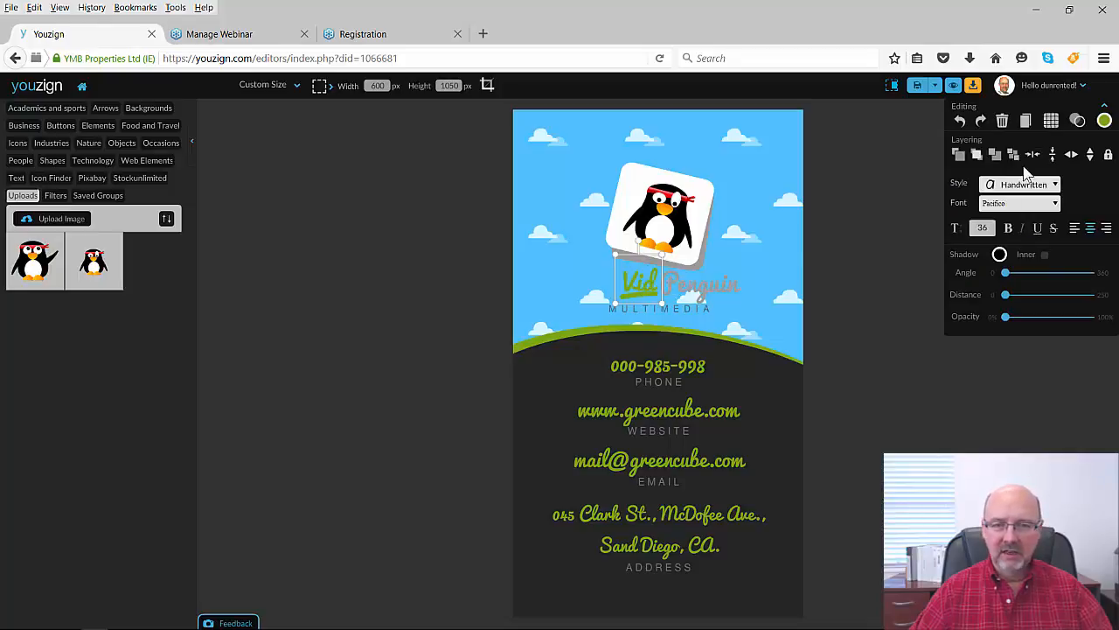
left_click(1105, 123)
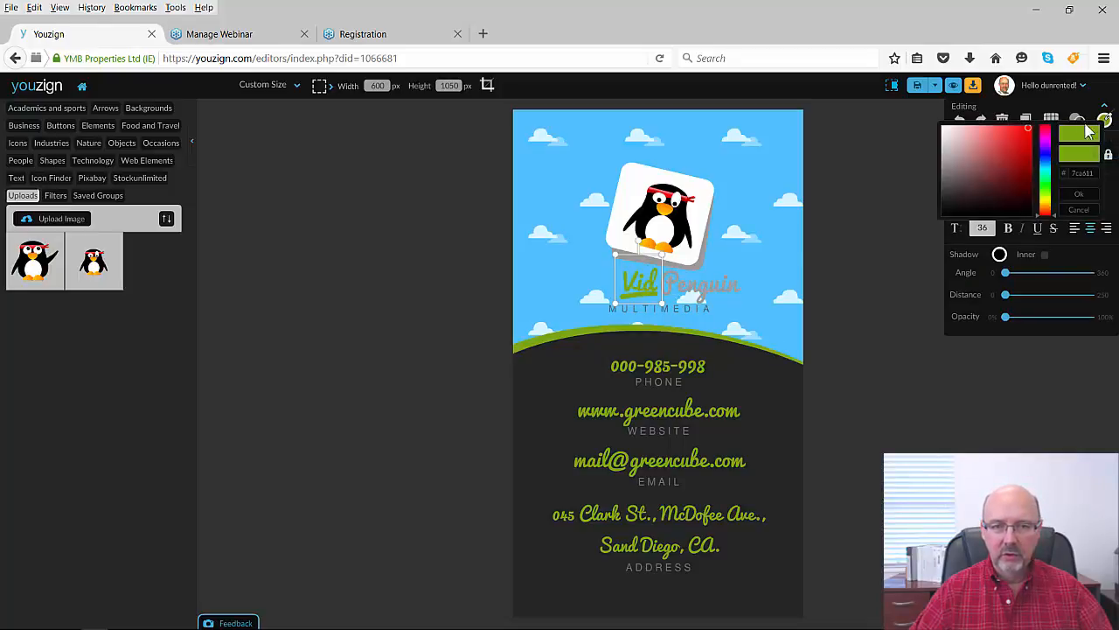
left_click(1031, 127)
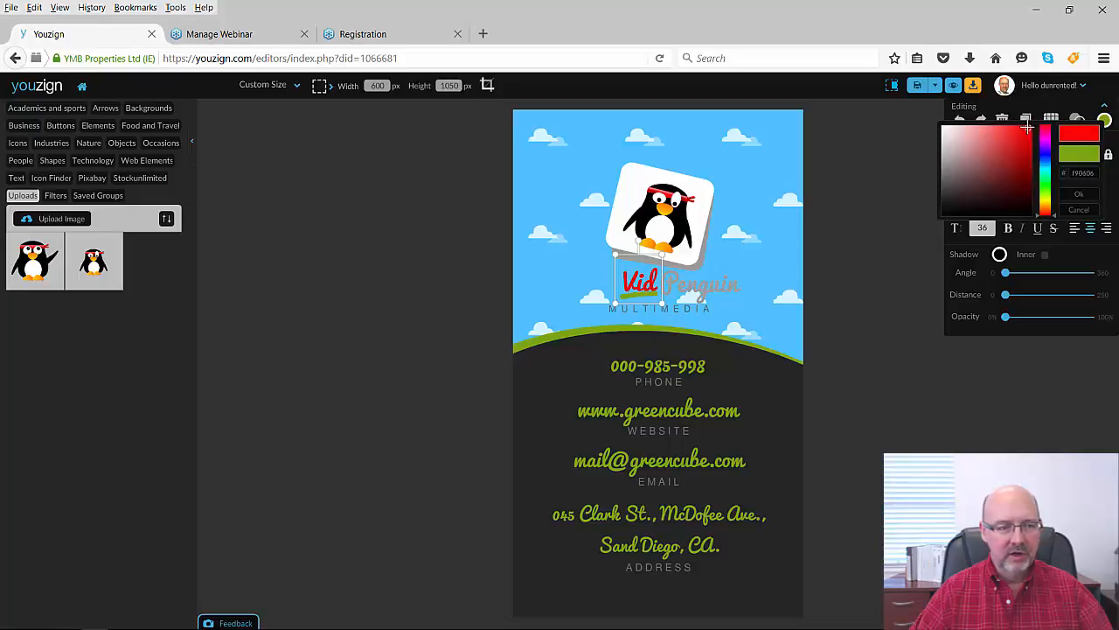
left_click(618, 264)
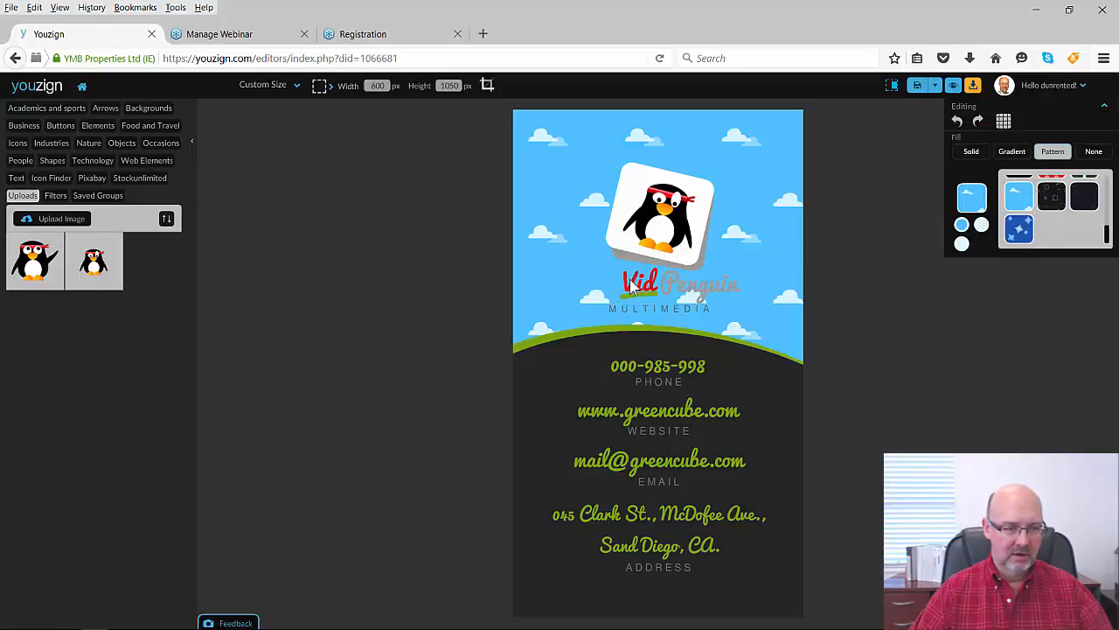
Step: Move "Vid" aside to reach its green underline and recolour the underline bright red
left_click(629, 284)
left_click_drag(629, 284, 630, 304)
left_click(636, 299)
left_click(1104, 124)
left_click_drag(1028, 128, 1030, 127)
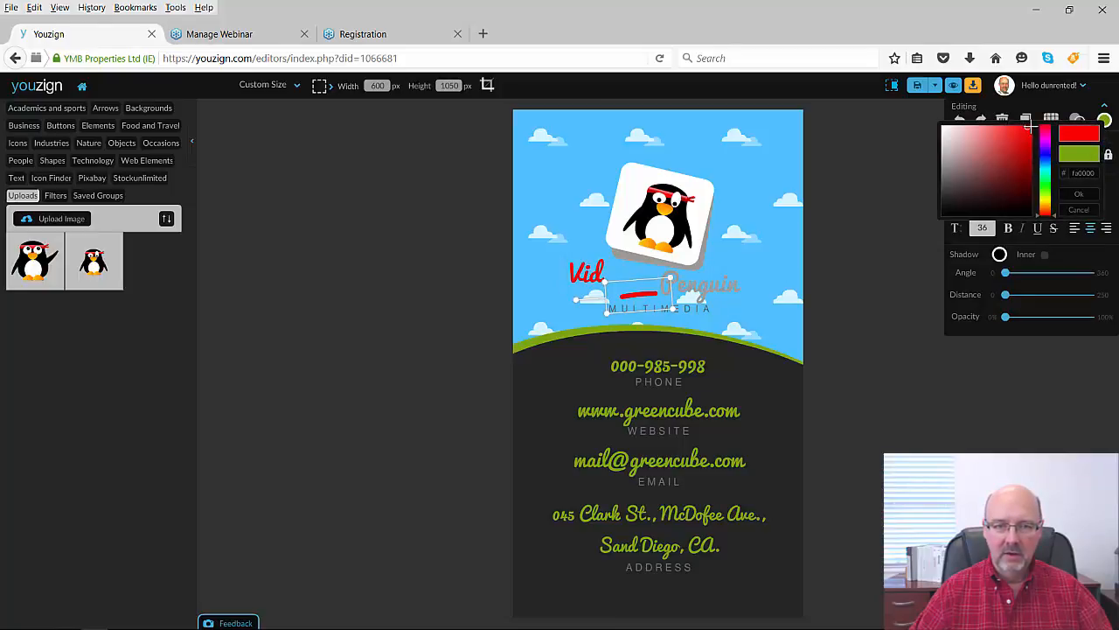
left_click(579, 252)
Step: Move "Vid" back above the red underline and tilt it slightly counter-clockwise
left_click_drag(584, 276, 638, 276)
left_click_drag(636, 238, 629, 236)
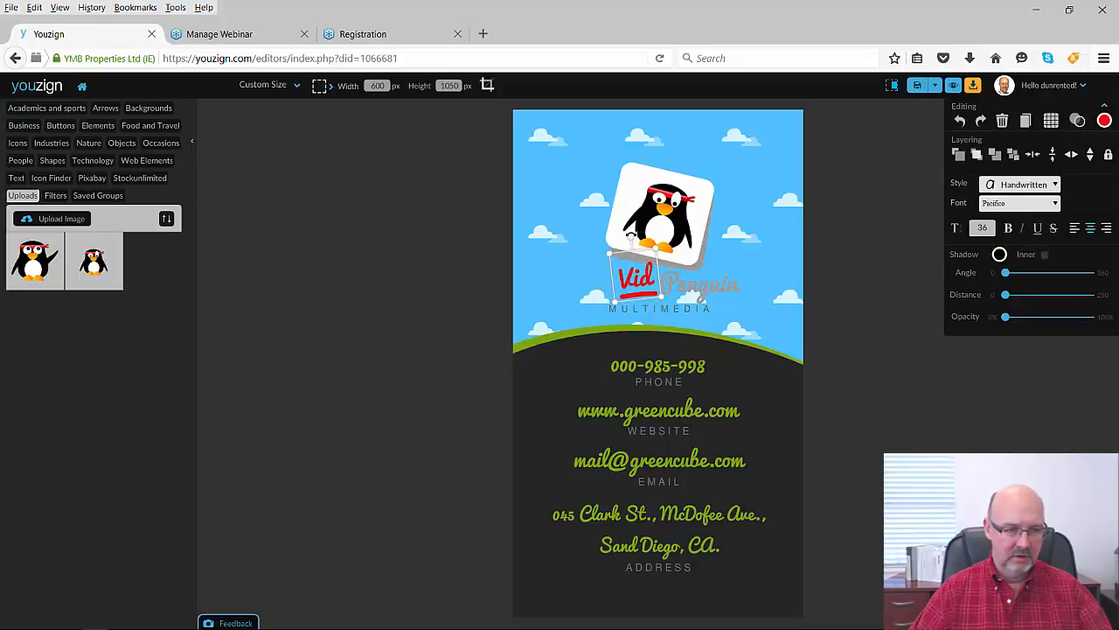
left_click(636, 249)
Step: Shift "Vid", its red underline and "Penguin" left so the company name is centred above MULTIMEDIA
left_click_drag(637, 280, 649, 278)
left_click(746, 278)
left_click(656, 308)
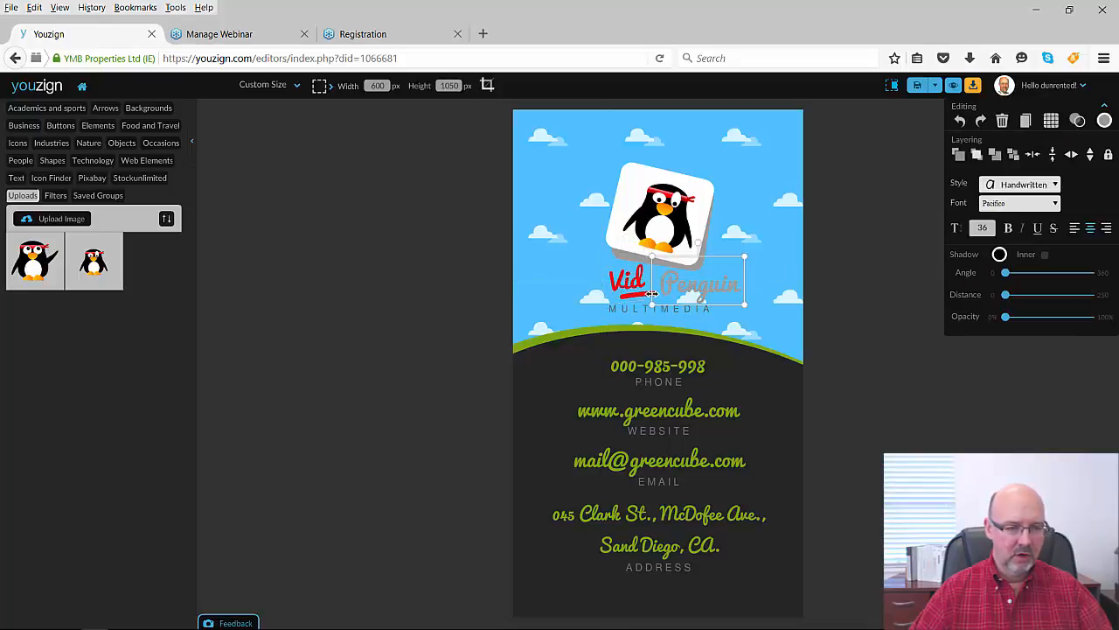
left_click(641, 295)
left_click(633, 297)
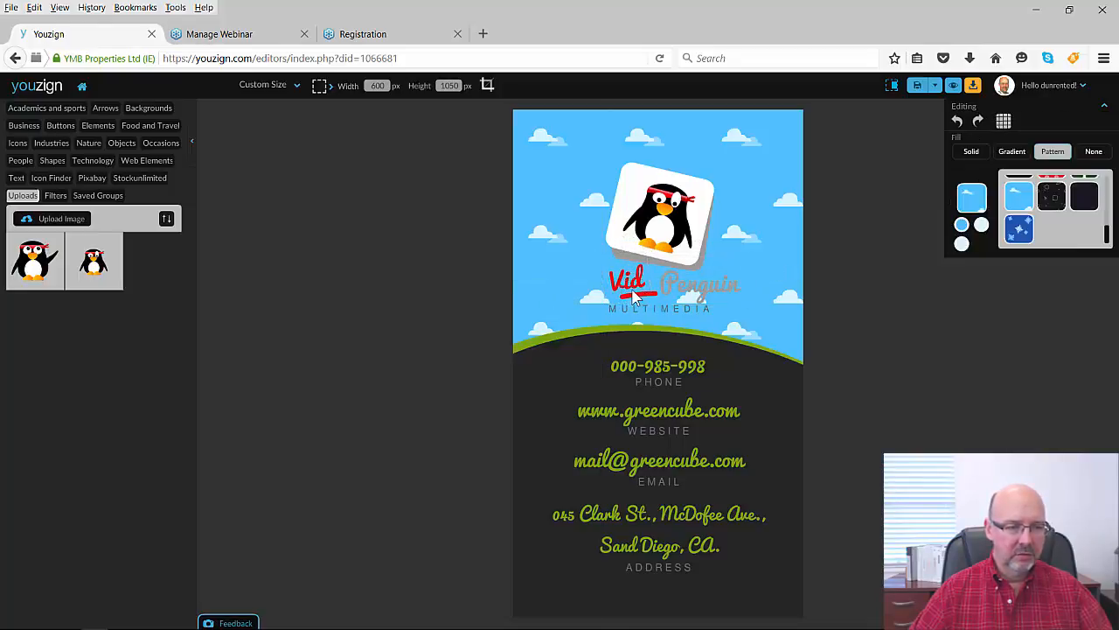
left_click(655, 299)
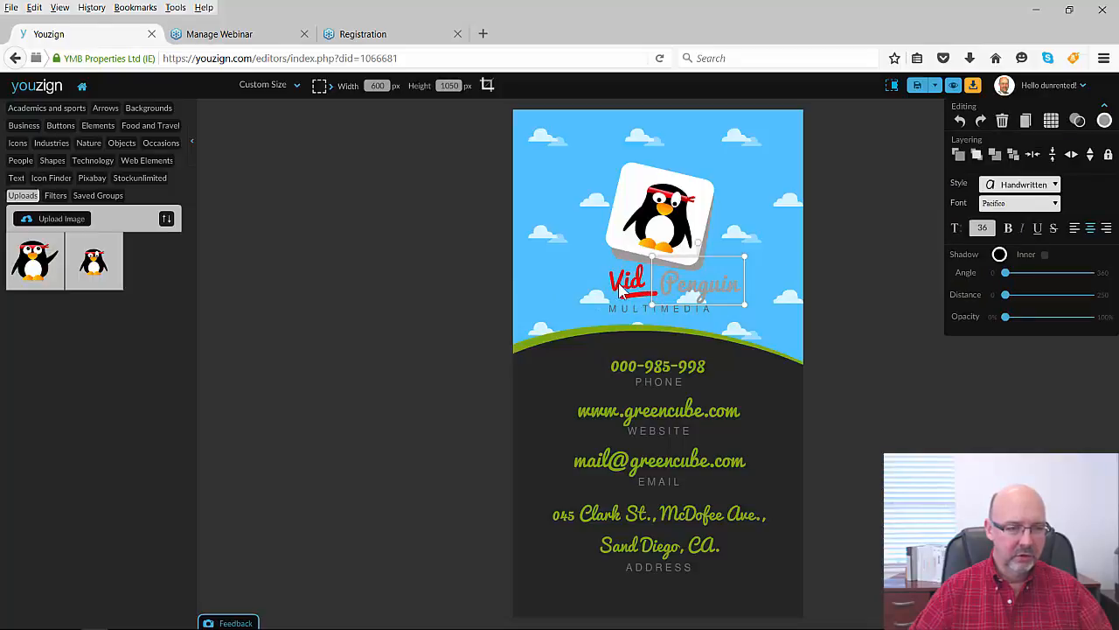
mouse_move(622, 279)
left_mouse_down()
mouse_move(602, 281)
mouse_move(639, 296)
mouse_move(607, 280)
mouse_move(621, 280)
left_mouse_up()
left_click(606, 280)
left_click_drag(689, 284, 676, 281)
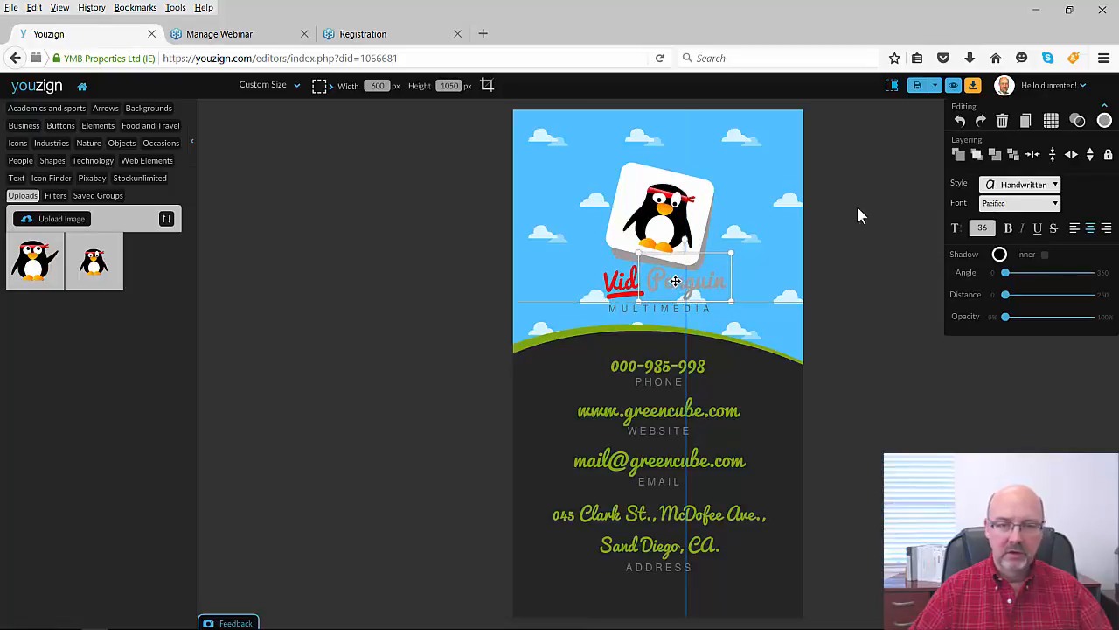
Step: Recolour the word "Penguin" in the company name white and nudge it slightly left towards "Vid"
left_click(1105, 120)
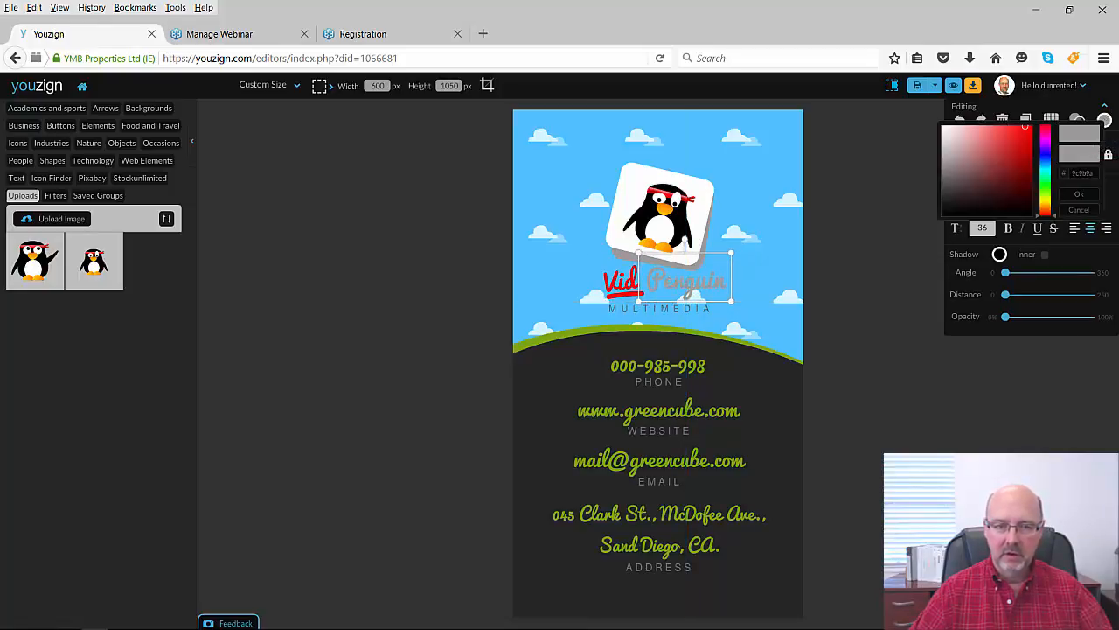
left_click(944, 128)
left_click(947, 125)
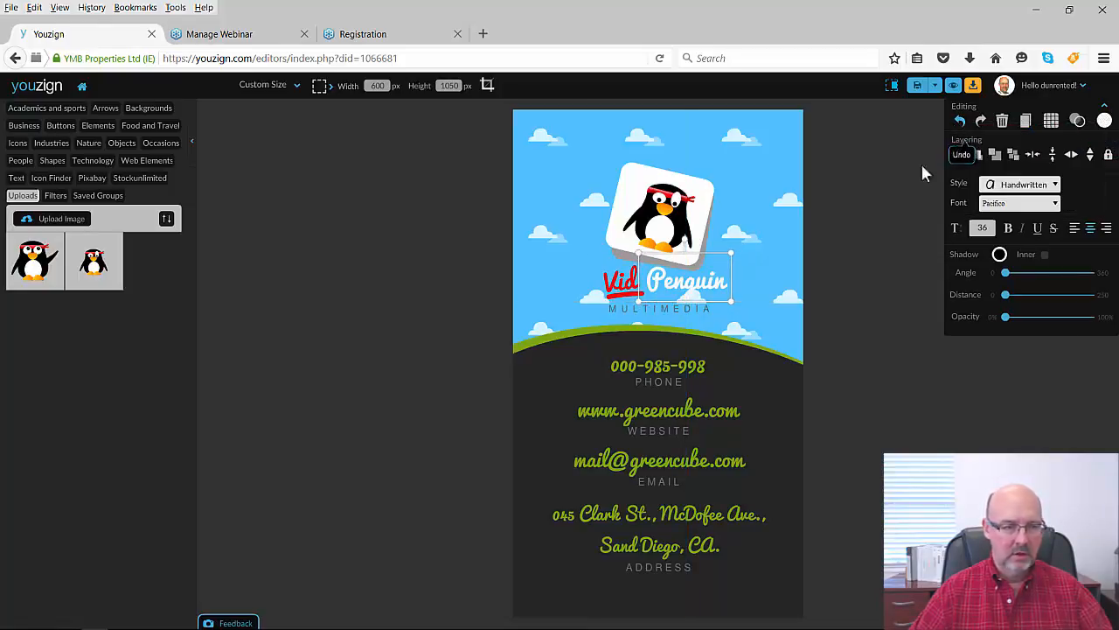
left_click(861, 141)
left_click(700, 278)
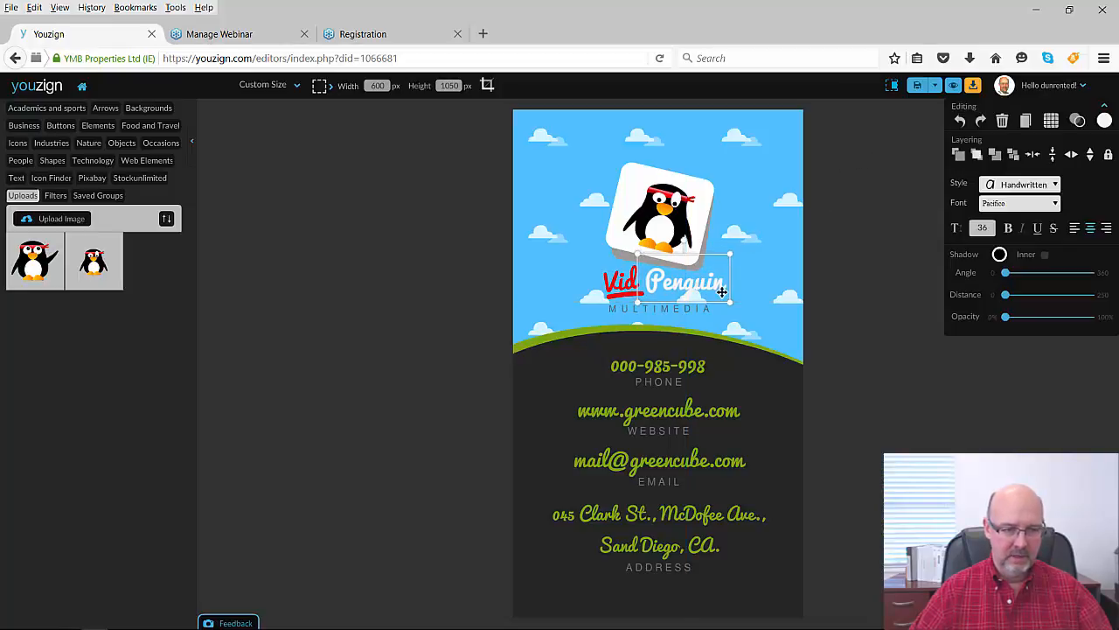
left_click(650, 371)
left_click(686, 414)
left_click(673, 474)
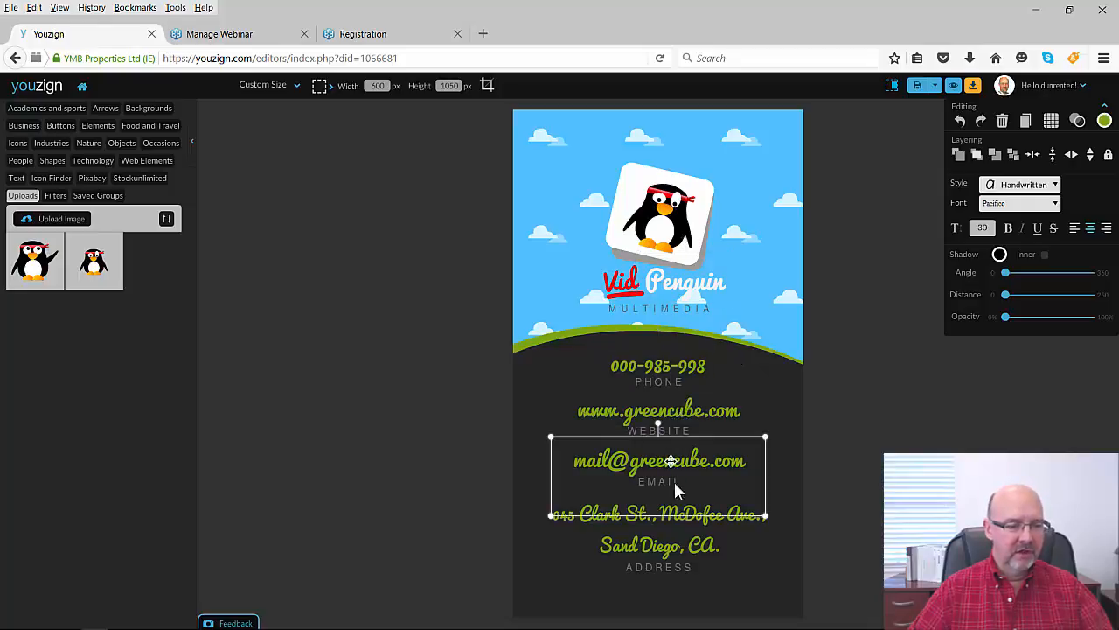
left_click(678, 523)
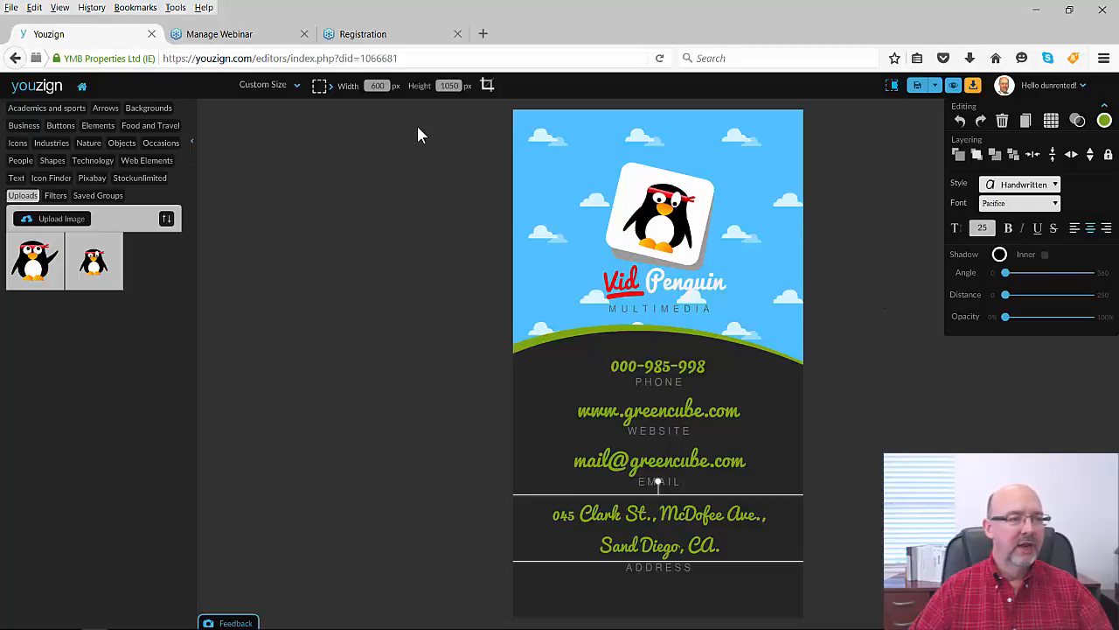
Step: Save the business card design as a new copy titled "Biz card 2"
left_click(934, 86)
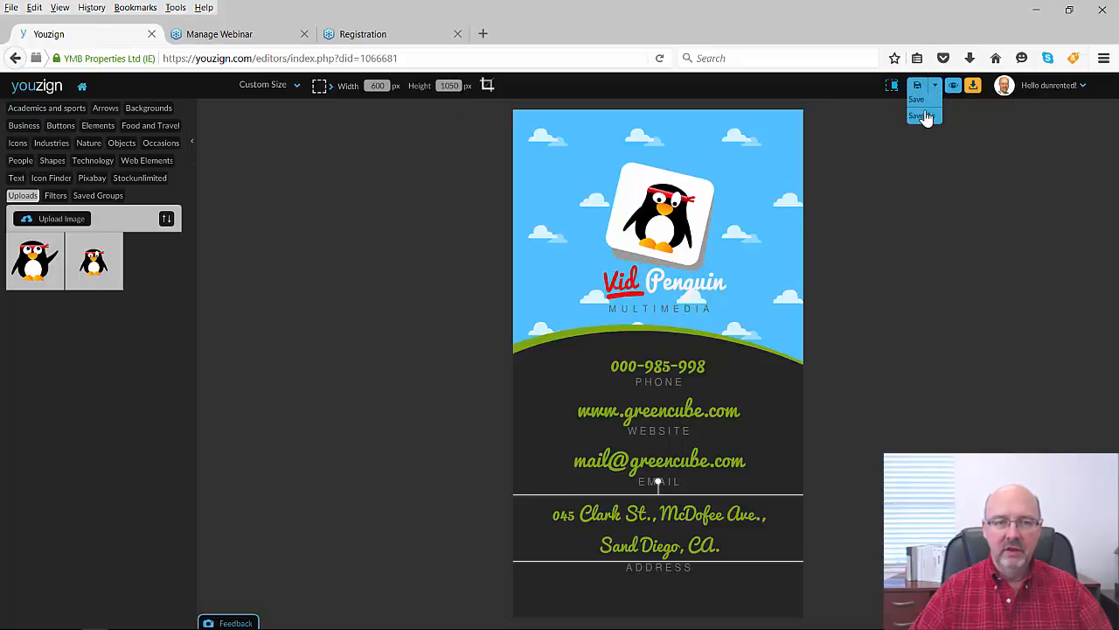
left_click(922, 115)
type("Biz card 1")
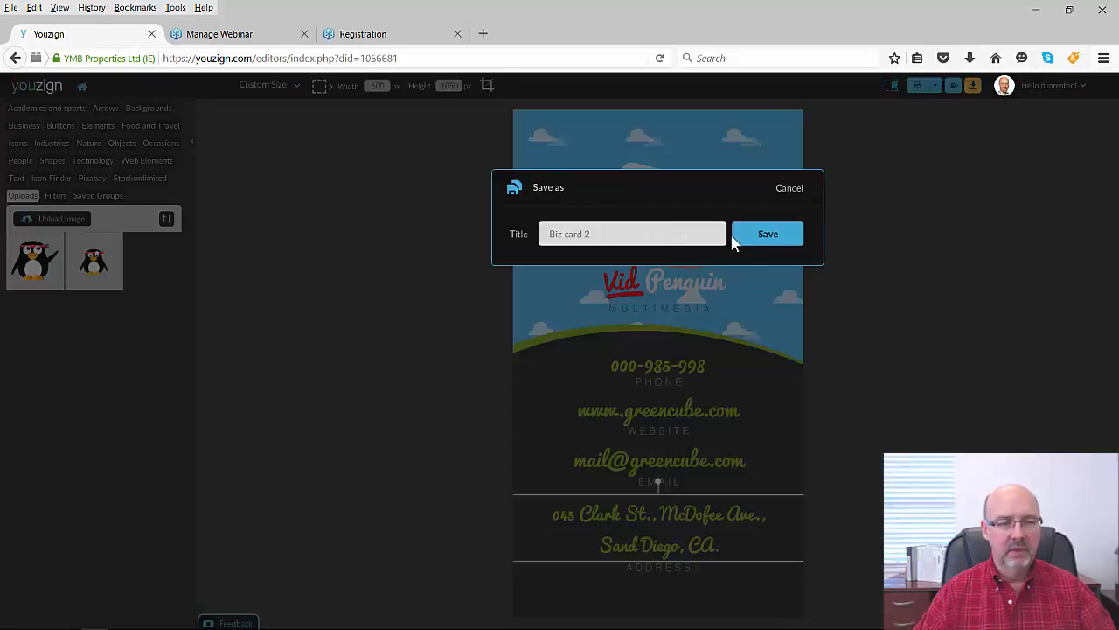
left_click(740, 243)
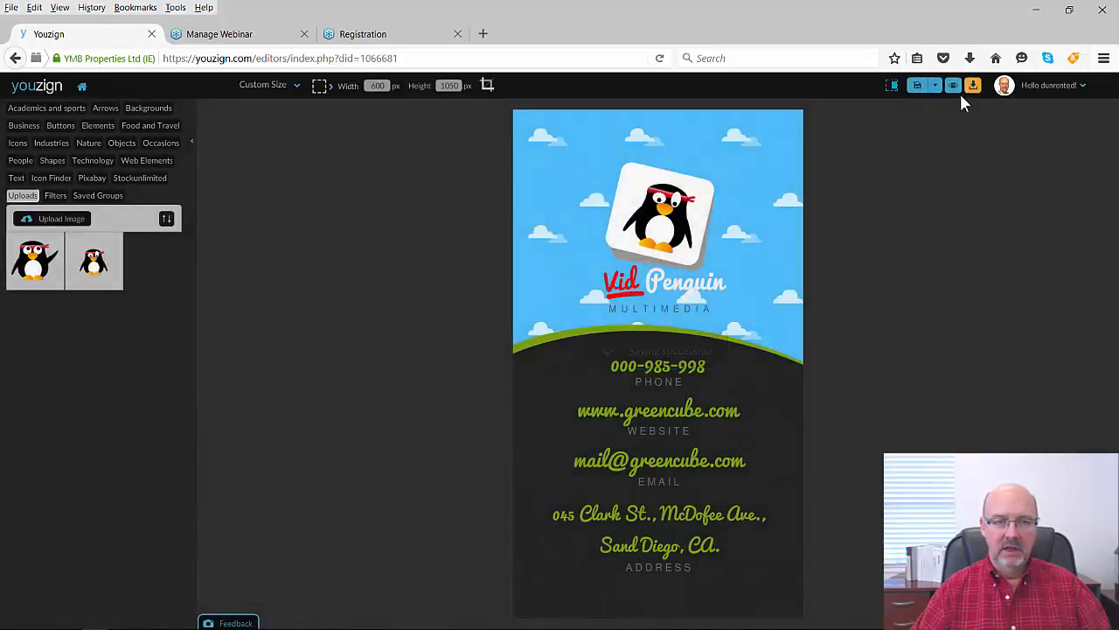
Step: Preview the finished business card image and return to the editor
left_click(953, 84)
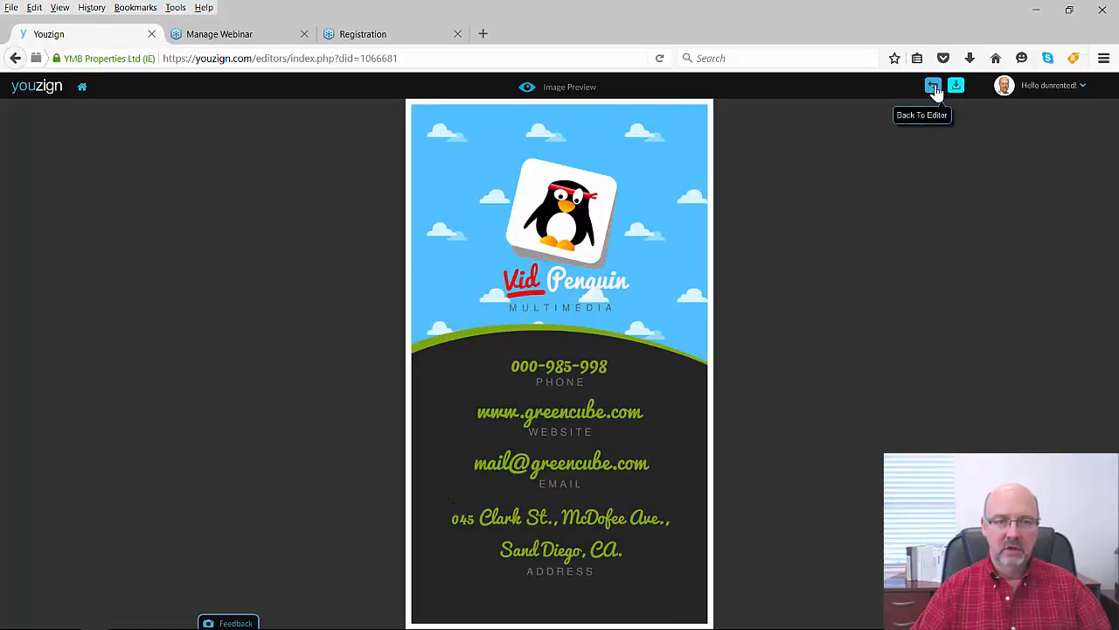
left_click(934, 87)
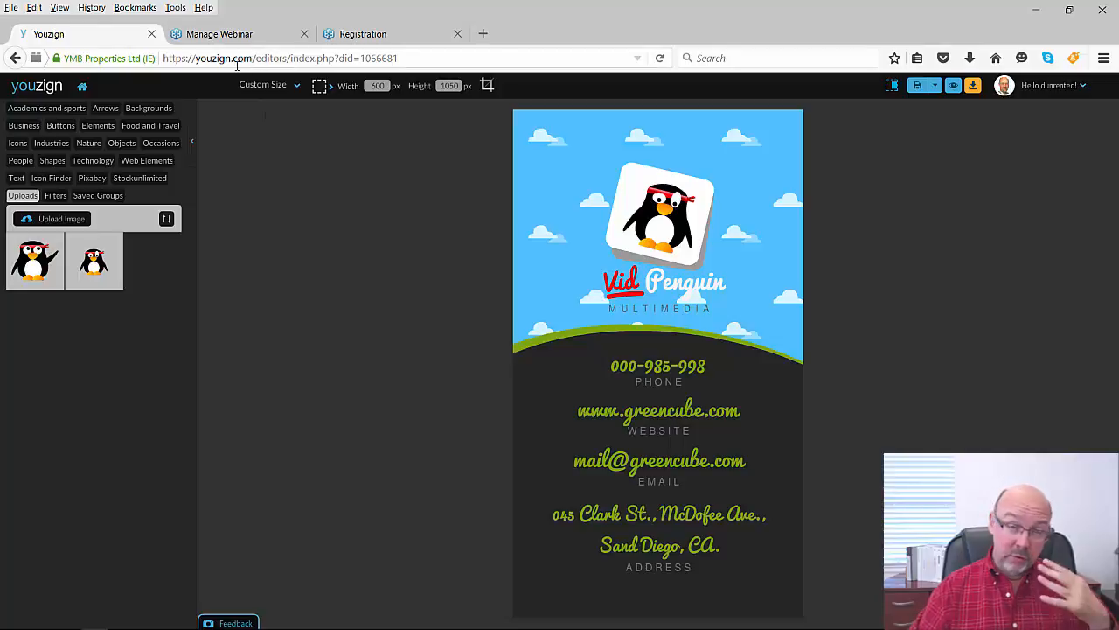
Step: Switch to the already open webinar Registration page in the browser
left_click(362, 34)
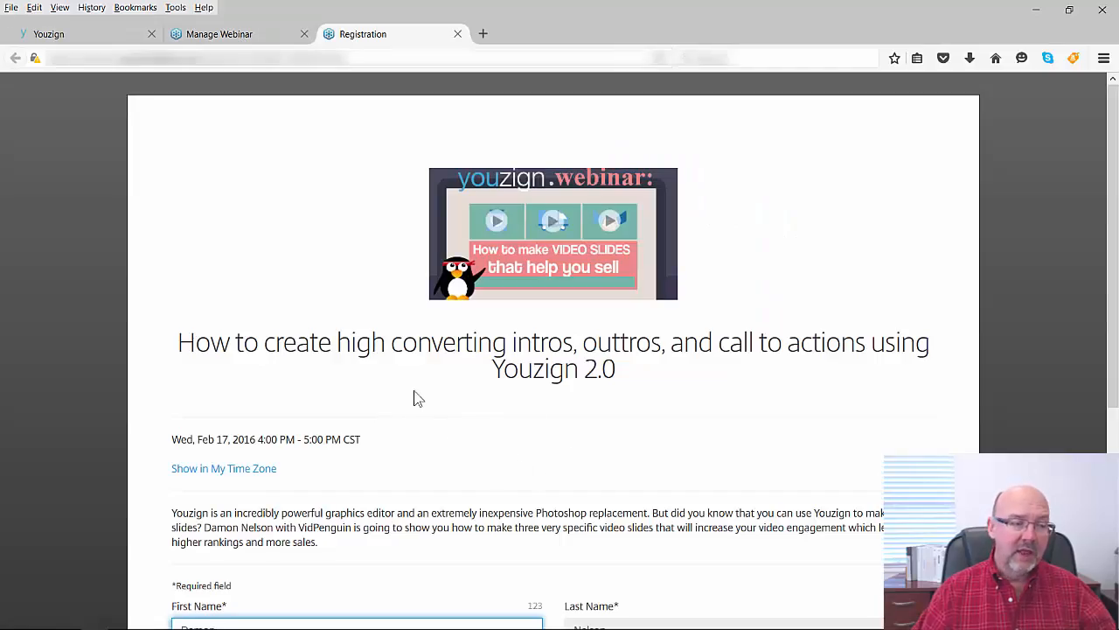